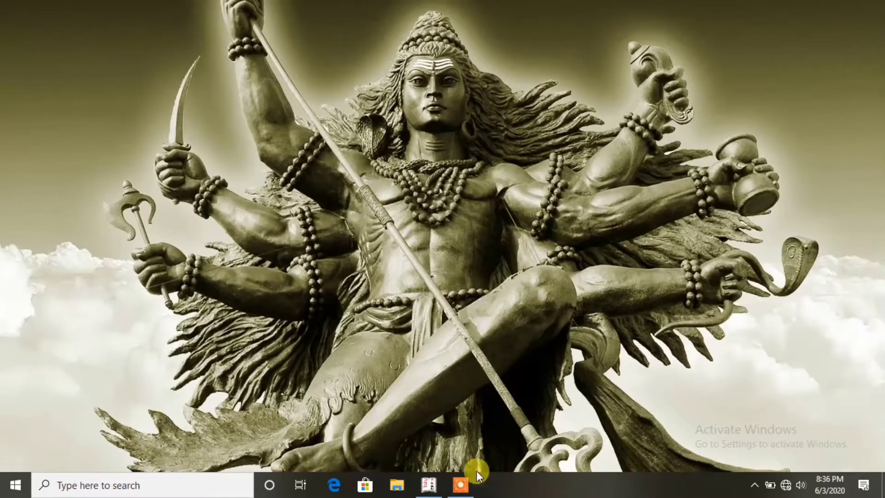
# Step: Switch to Tally.ERP 9 and open the company Group & Vouchers from the list of companies
pyautogui.click(429, 485)
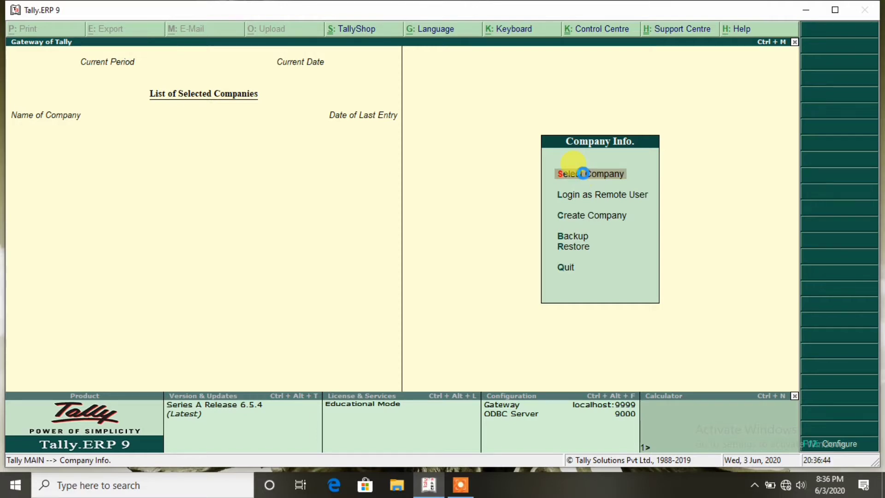
pyautogui.click(583, 174)
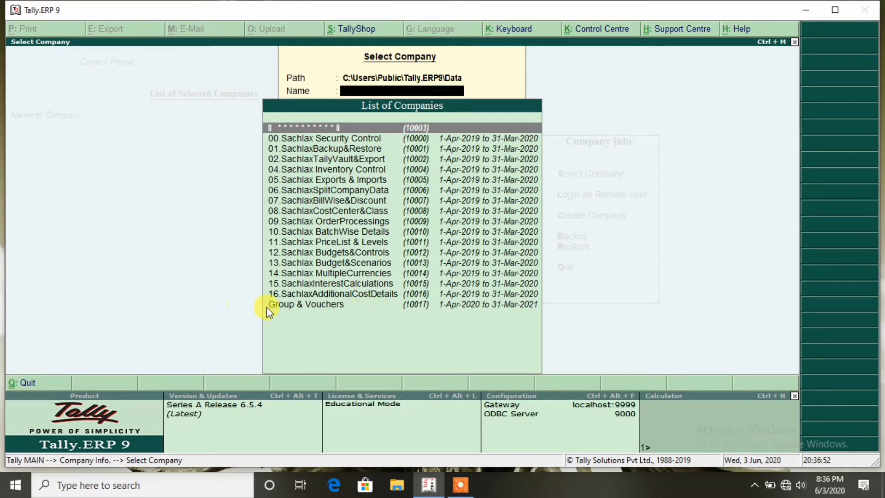
pyautogui.click(299, 305)
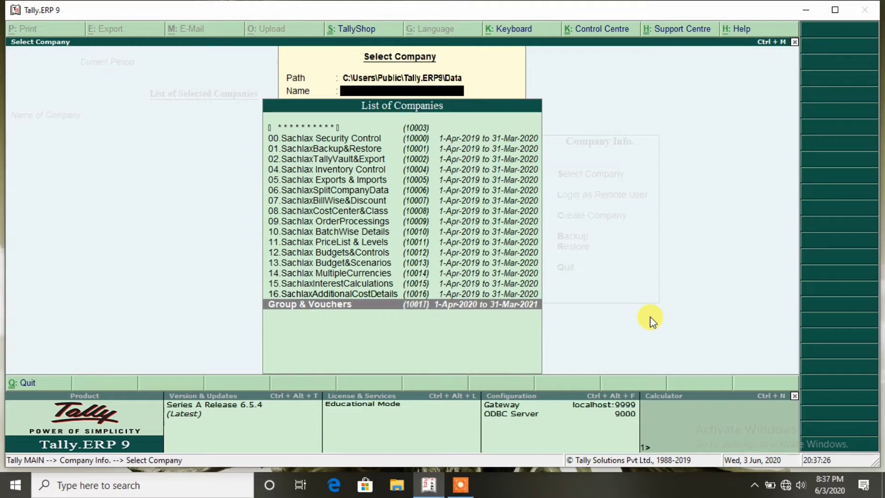
pyautogui.press('Up')
pyautogui.press('Up')
pyautogui.press('Up')
pyautogui.press('Up')
pyautogui.press('Up')
pyautogui.press('Up')
pyautogui.press('Up')
pyautogui.press('Up')
pyautogui.press('Up')
pyautogui.press('Up')
pyautogui.press('Up')
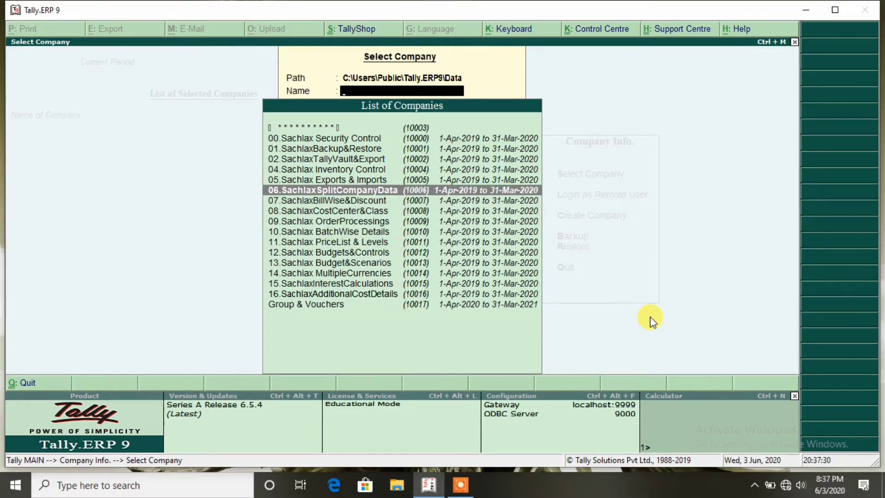
pyautogui.press('Down')
pyautogui.press('Down')
pyautogui.press('Down')
pyautogui.press('Down')
pyautogui.press('Down')
pyautogui.press('Down')
pyautogui.press('Down')
pyautogui.press('Down')
pyautogui.press('Down')
pyautogui.press('Down')
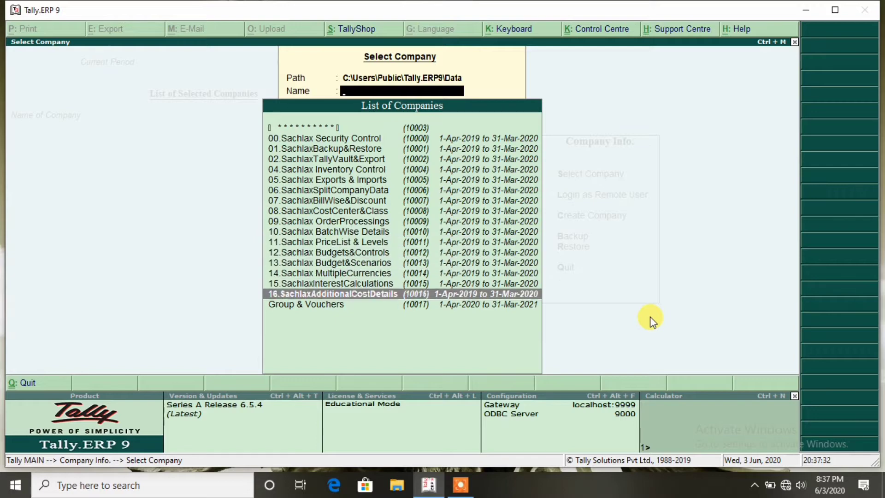
pyautogui.press('Down')
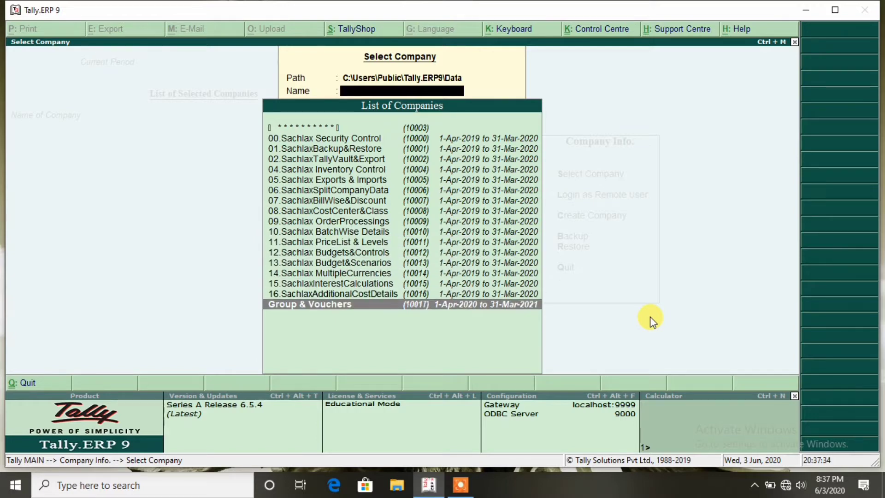
pyautogui.press('Return')
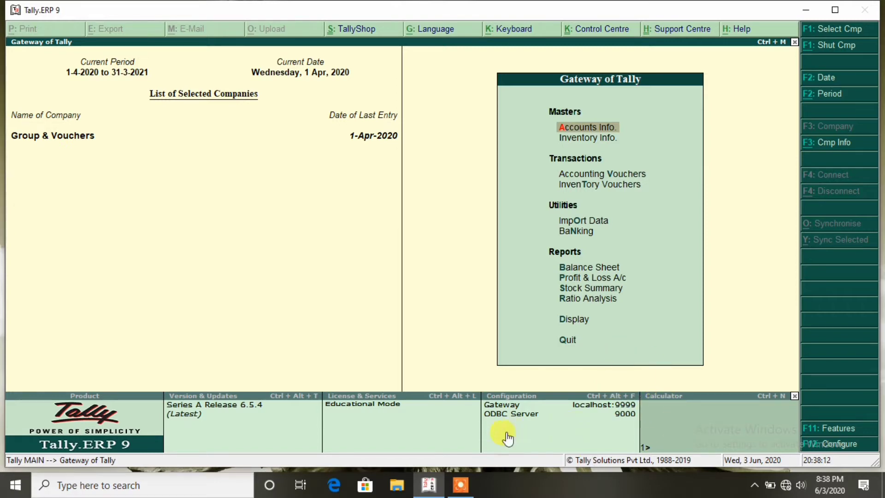
# Step: Compute 125*5 and 625*5 in the built-in calculator and return to the Gateway of Tally
pyautogui.hotkey('ctrl', 'n')
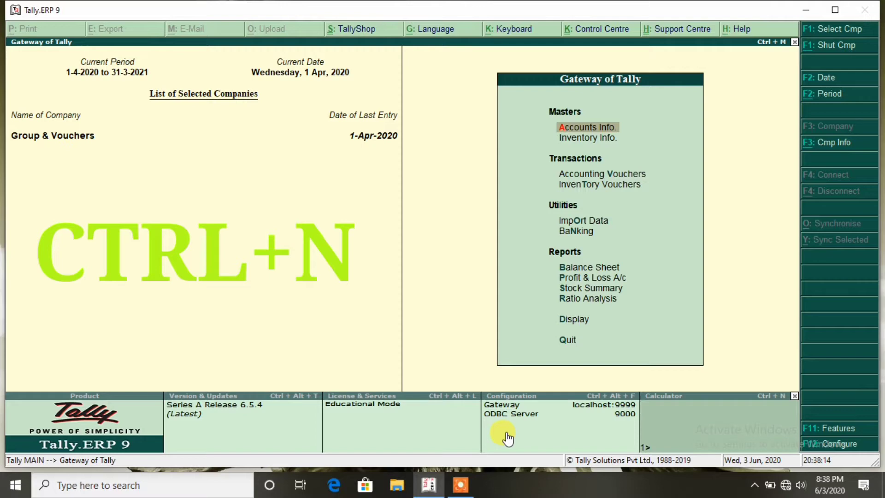
pyautogui.hotkey('ctrl', 'n')
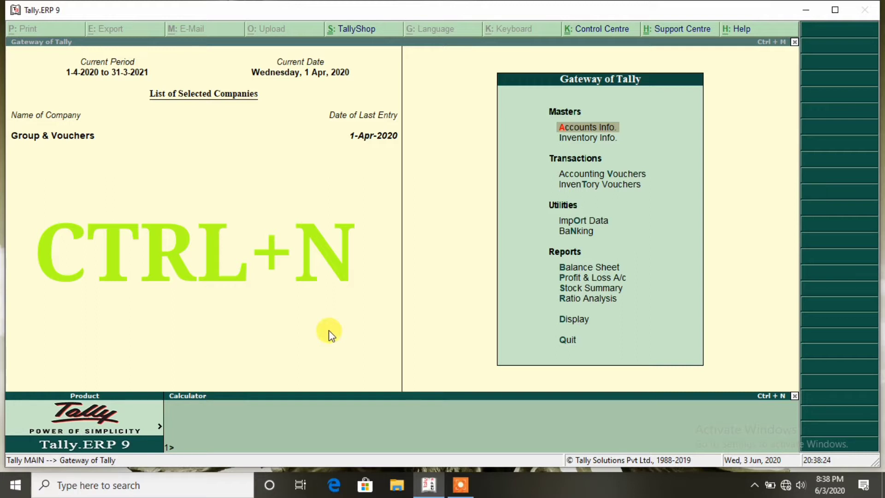
pyautogui.write('25*5')
pyautogui.press('Return')
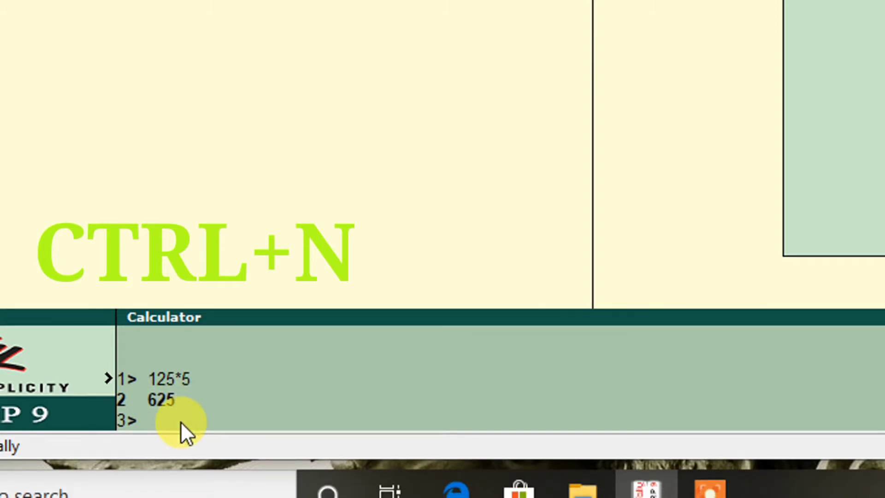
pyautogui.write('6')
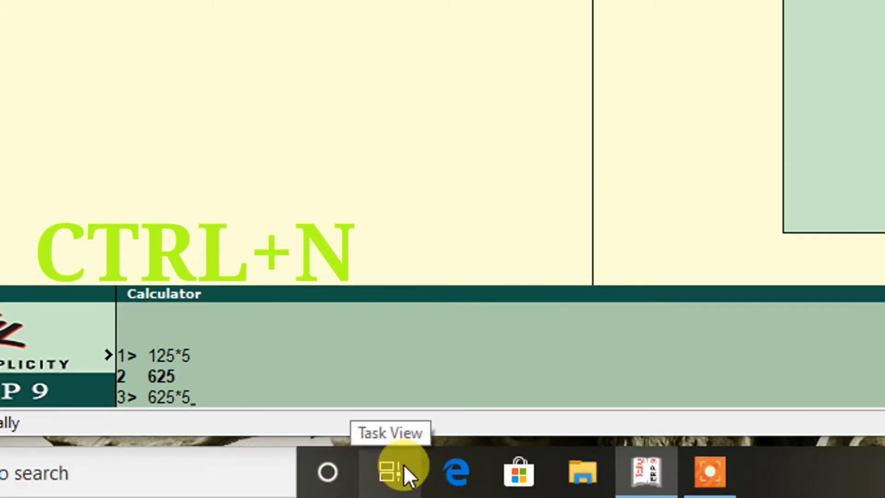
pyautogui.write('25*5')
pyautogui.press('Return')
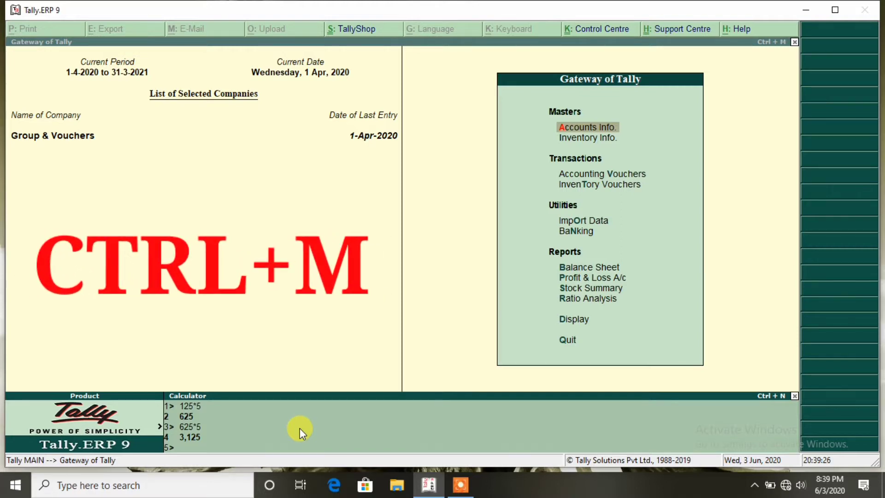
pyautogui.hotkey('ctrl', 'm')
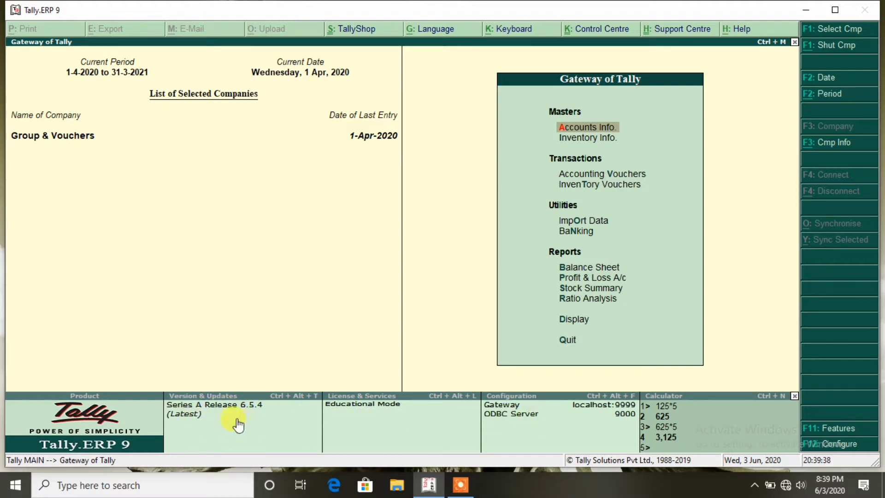
# Step: View the product version and updates details, switching briefly to the calculator and back
pyautogui.click(209, 440)
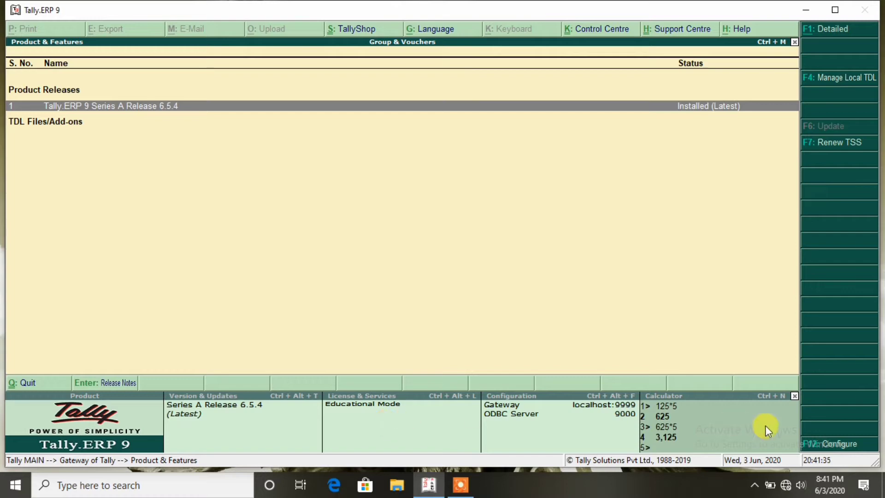
pyautogui.hotkey('ctrl', 'n')
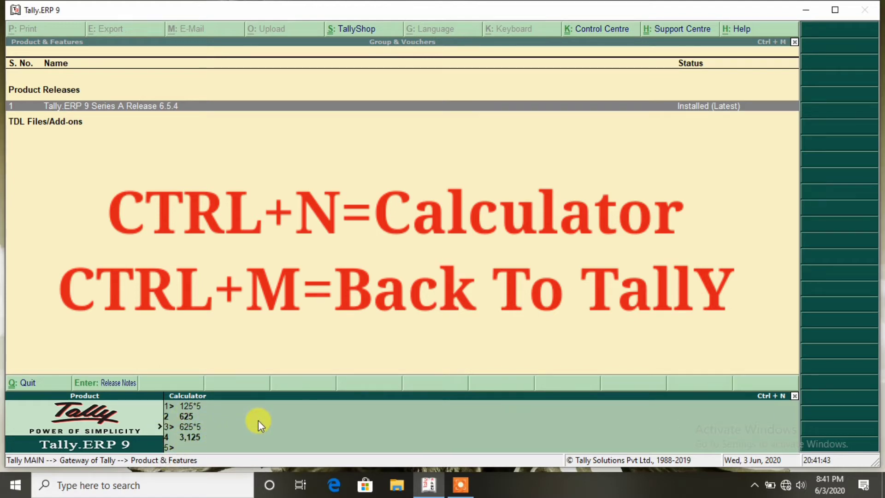
pyautogui.hotkey('ctrl', 'm')
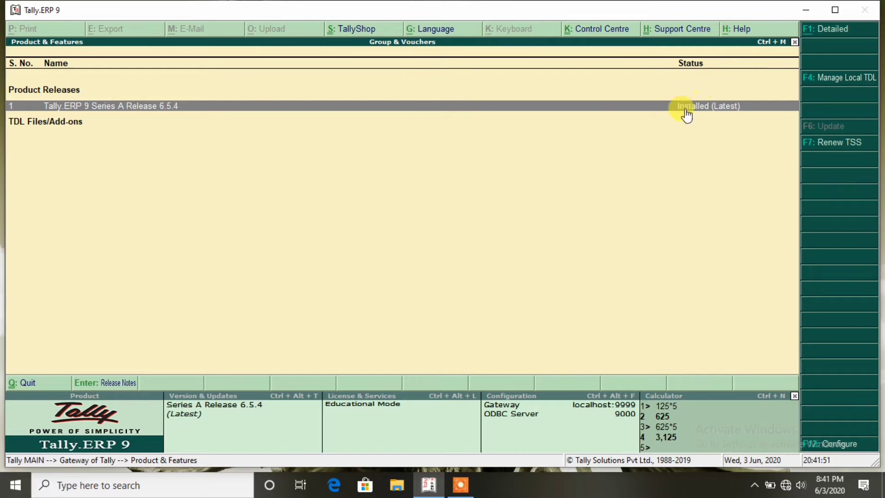
# Step: Leave the product details, look into Accounts Info, and return to the Gateway of Tally
pyautogui.press('Escape')
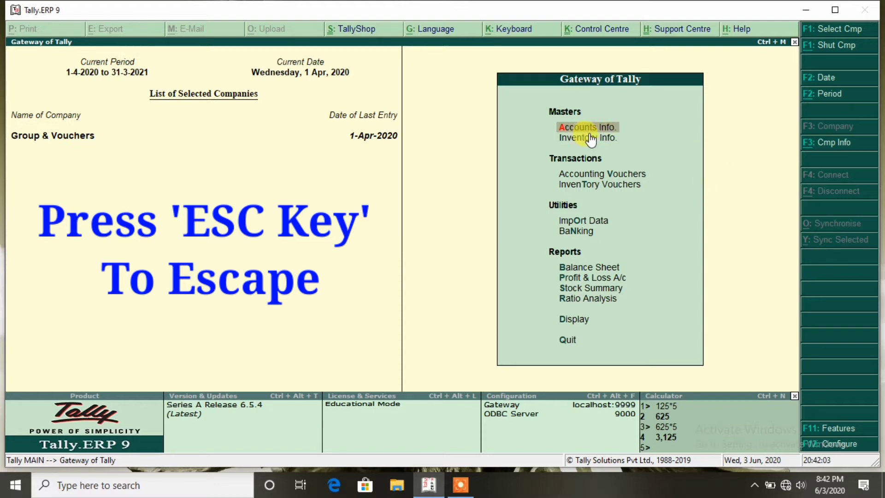
pyautogui.press('Return')
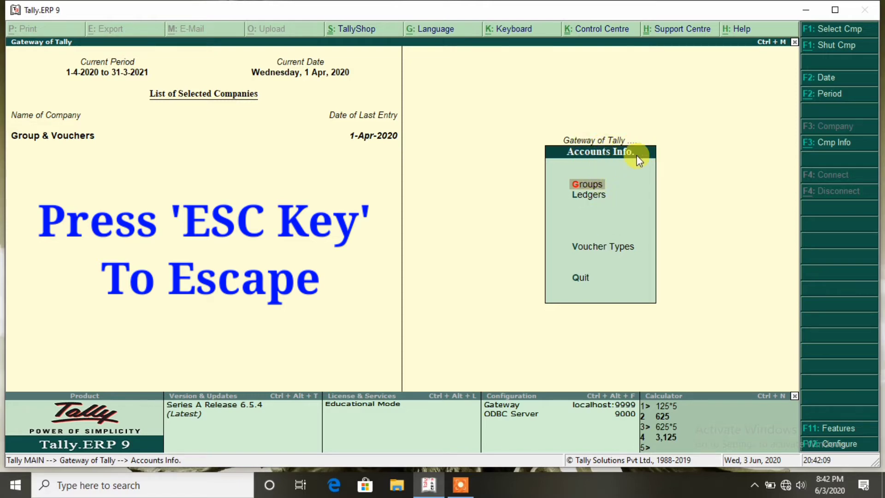
pyautogui.press('Escape')
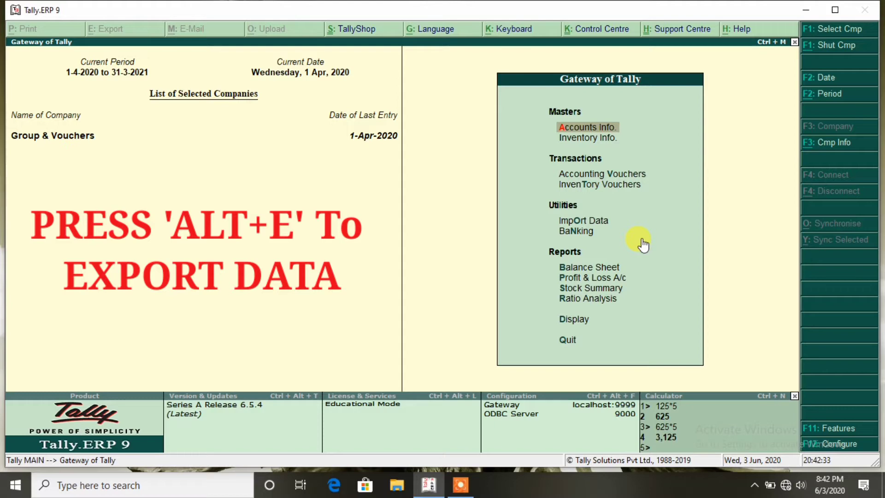
# Step: Open the Day Book report of the Group & Vouchers company
pyautogui.click(573, 322)
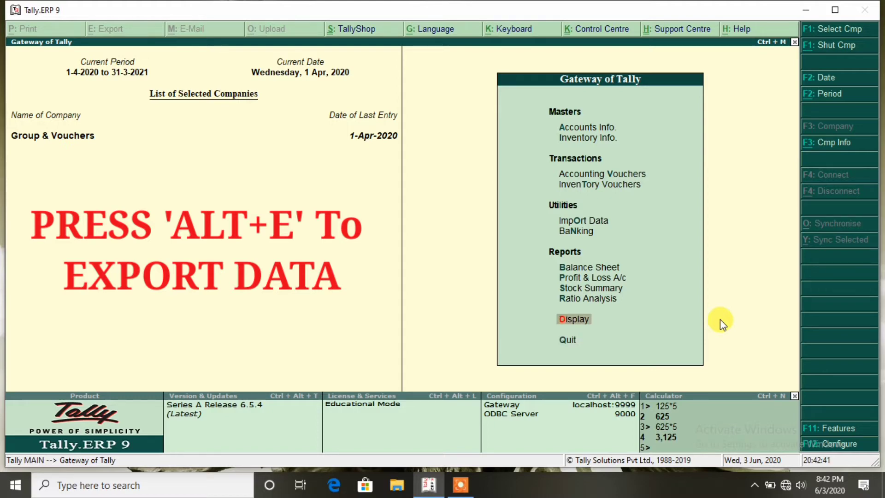
pyautogui.press('Return')
pyautogui.press('Down')
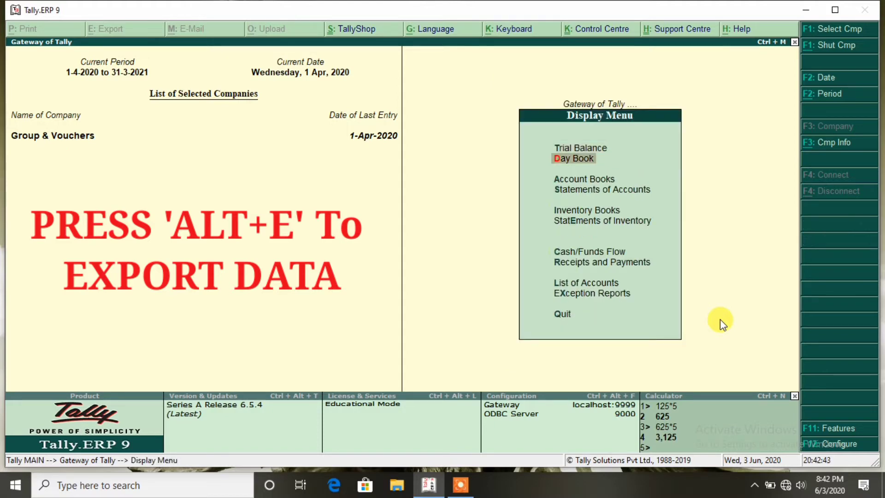
pyautogui.press('Return')
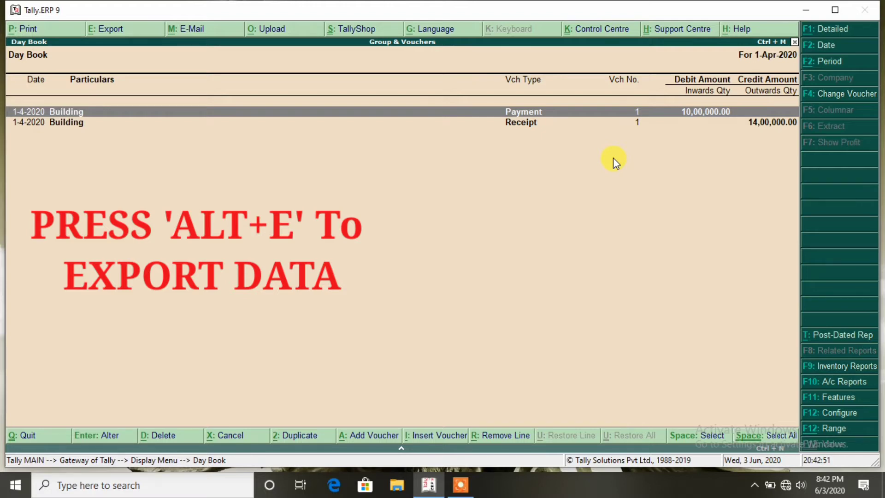
# Step: Start exporting the Day Book and modify its export settings, keeping the language at Default (All Languages)
pyautogui.hotkey('alt', 'e')
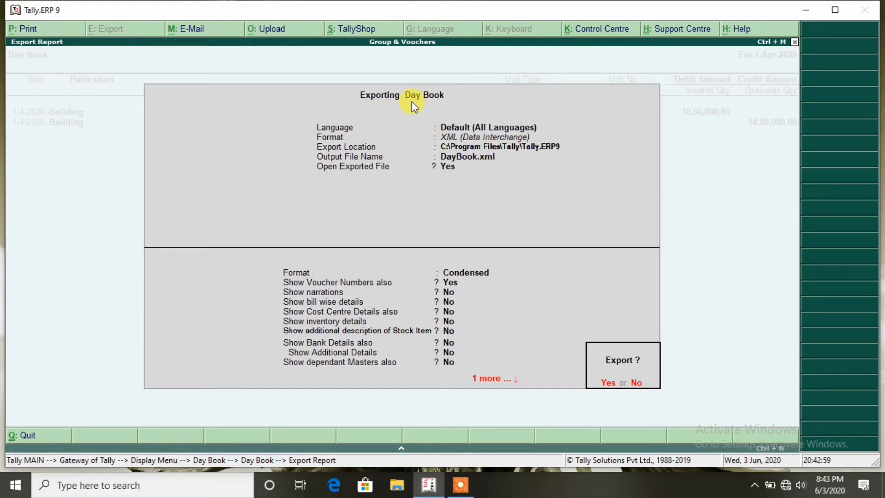
pyautogui.press('n')
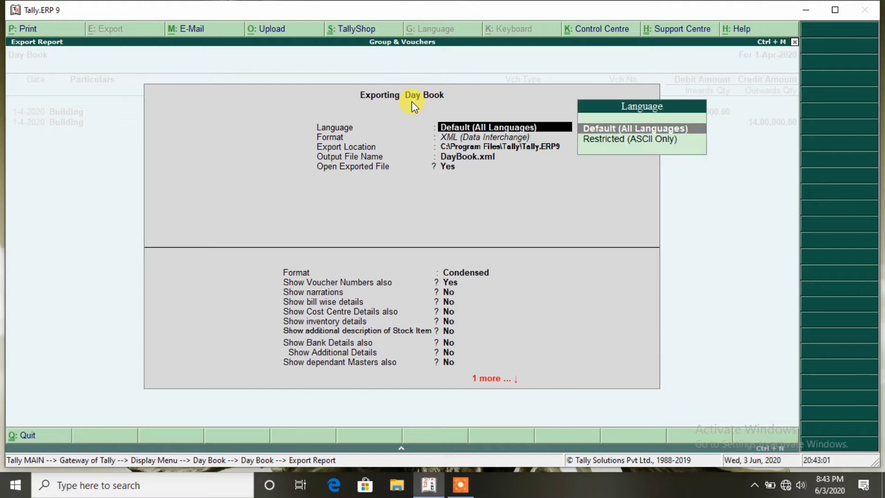
pyautogui.press('Return')
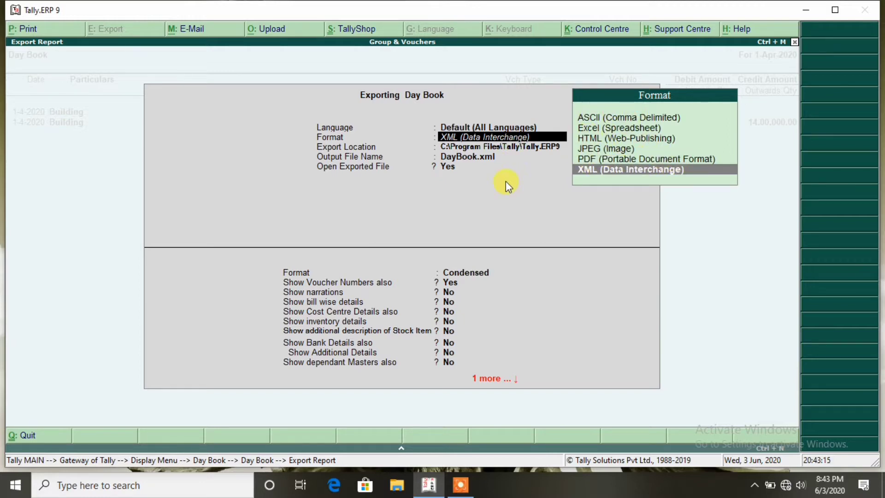
# Step: Set the Day Book export format to PDF (Portable Document Format)
pyautogui.click(611, 159)
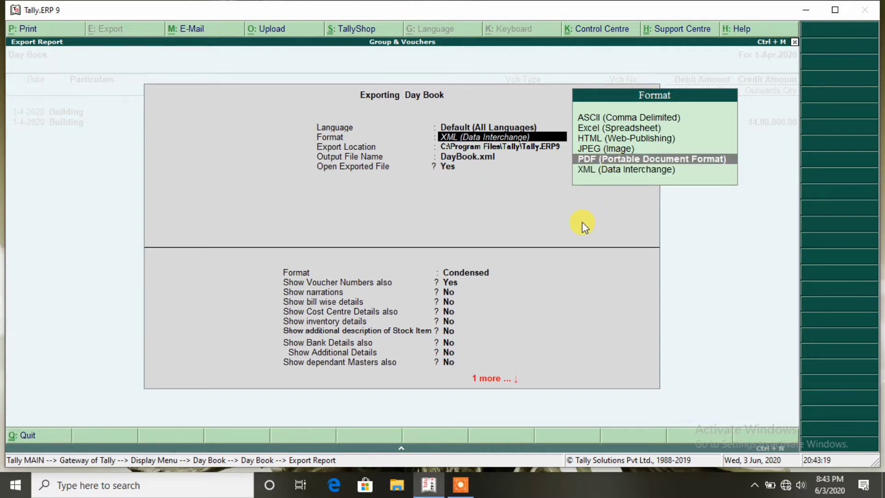
pyautogui.press('Up')
pyautogui.press('Up')
pyautogui.press('Up')
pyautogui.press('Up')
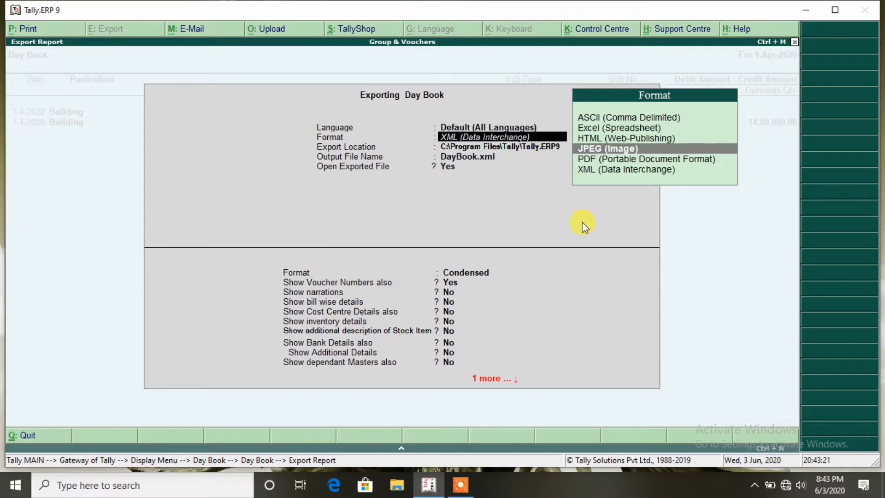
pyautogui.press('Down')
pyautogui.press('Down')
pyautogui.press('Down')
pyautogui.press('Down')
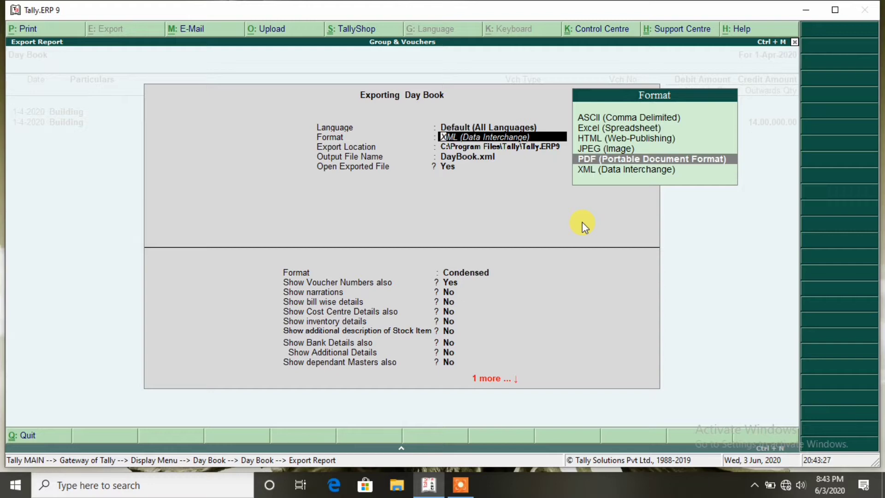
pyautogui.press('Return')
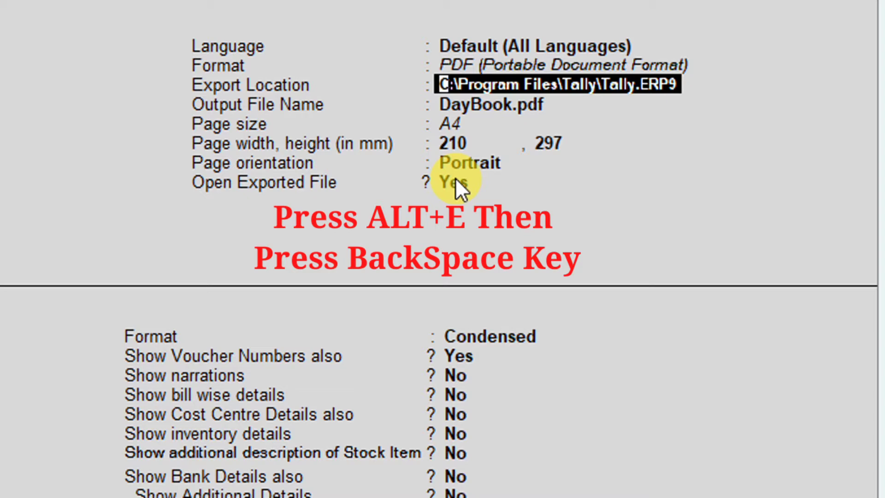
# Step: Return to the export format and set it to Excel (Spreadsheet)
pyautogui.press('BackSpace')
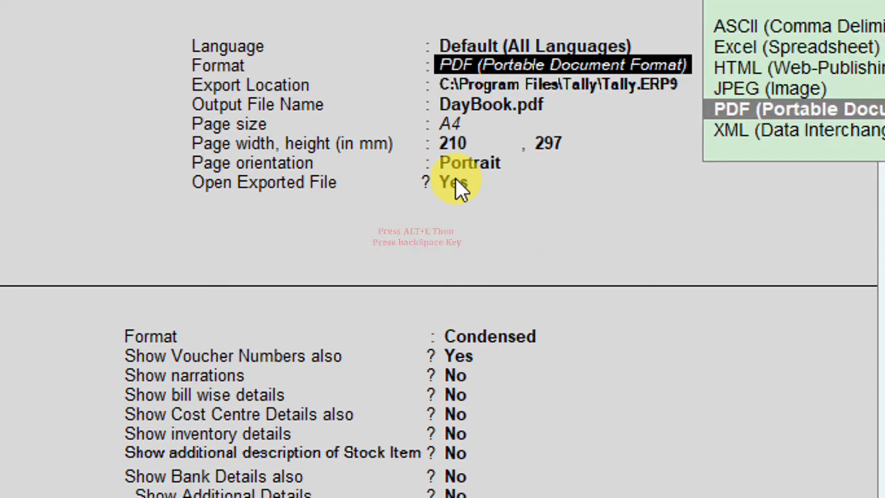
pyautogui.press('Down')
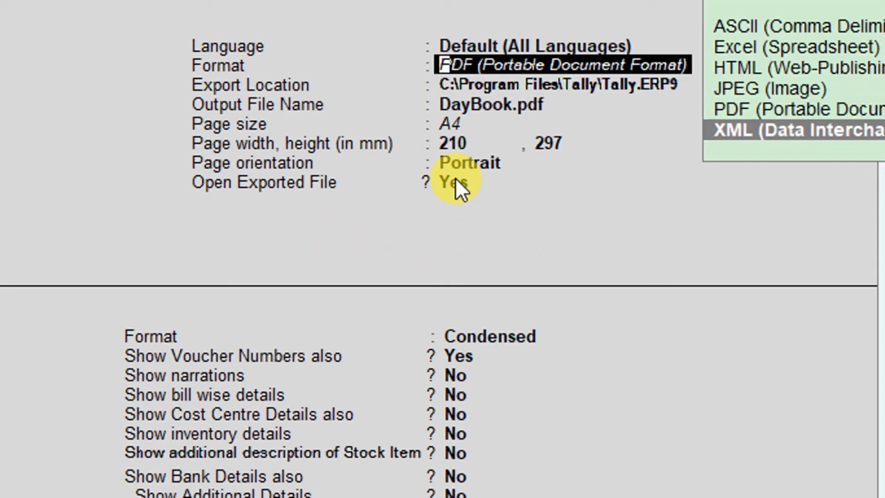
pyautogui.press('Up')
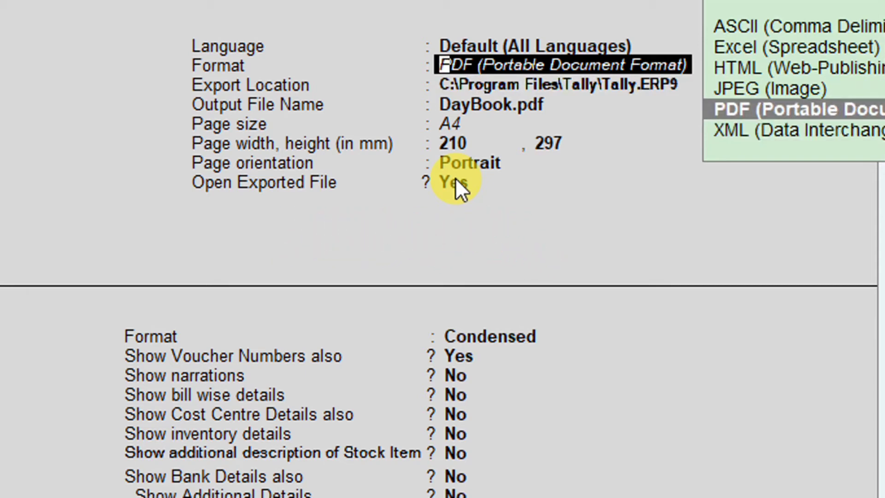
pyautogui.press('Up')
pyautogui.press('Up')
pyautogui.press('Up')
pyautogui.press('Up')
pyautogui.press('Down')
pyautogui.press('Down')
pyautogui.press('Down')
pyautogui.press('Down')
pyautogui.press('Down')
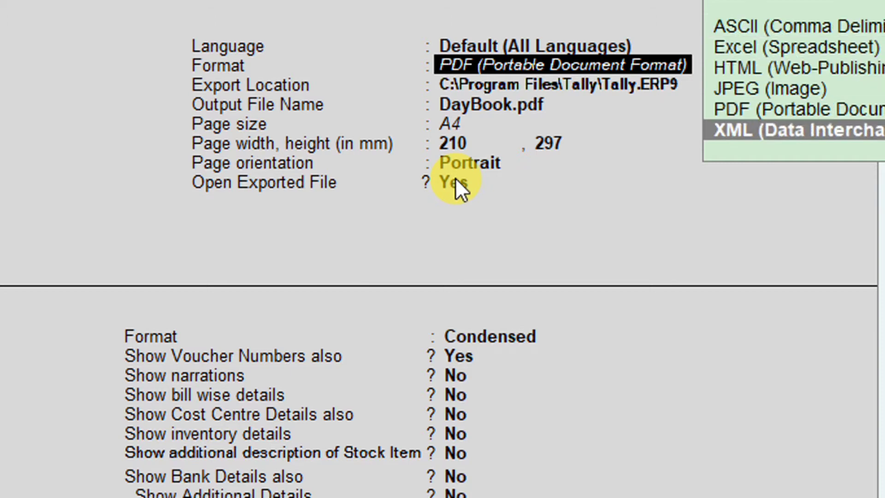
pyautogui.press('Up')
pyautogui.press('Up')
pyautogui.press('Down')
pyautogui.press('Down')
pyautogui.press('Up')
pyautogui.press('Up')
pyautogui.press('Up')
pyautogui.press('Up')
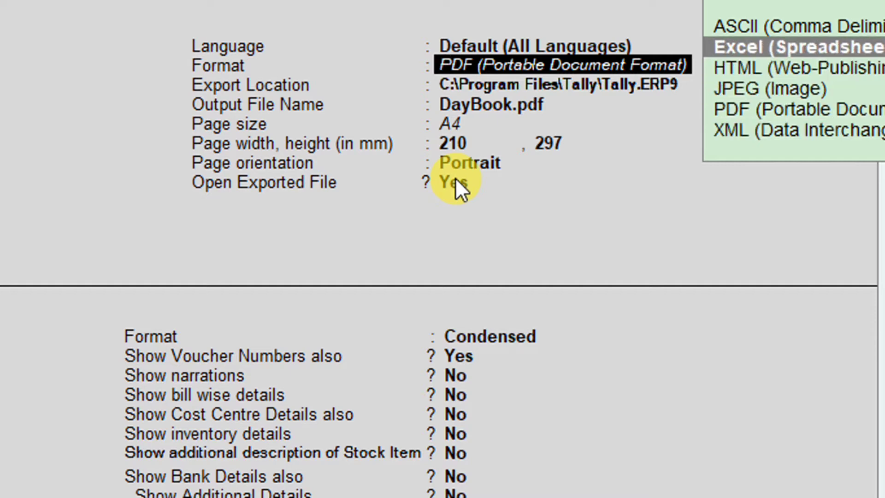
pyautogui.press('Down')
pyautogui.press('Up')
pyautogui.press('Return')
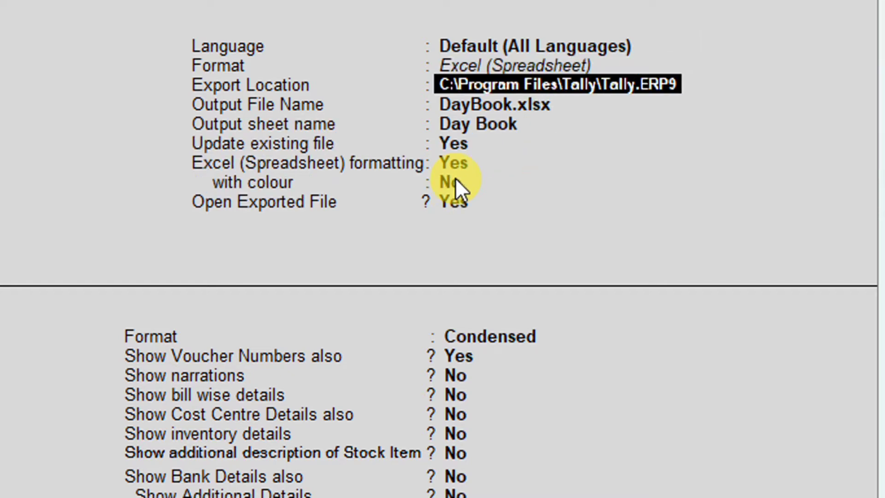
# Step: Keep the export location, name the output file Day1book.xlsx and keep the output sheet name Day Book
pyautogui.press('Return')
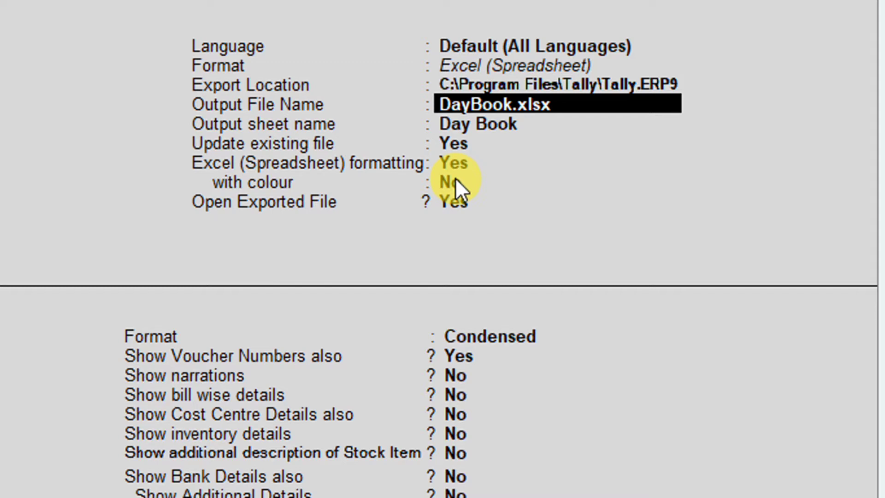
pyautogui.write('Day1')
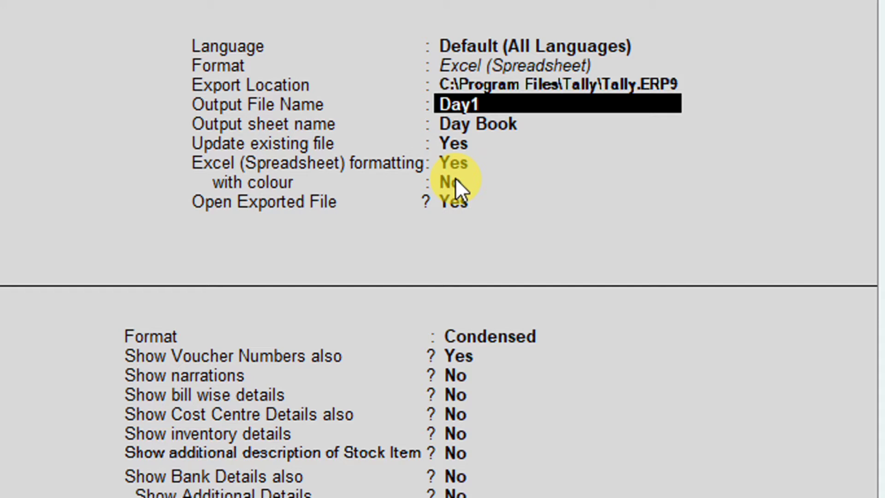
pyautogui.write('book.xlsx')
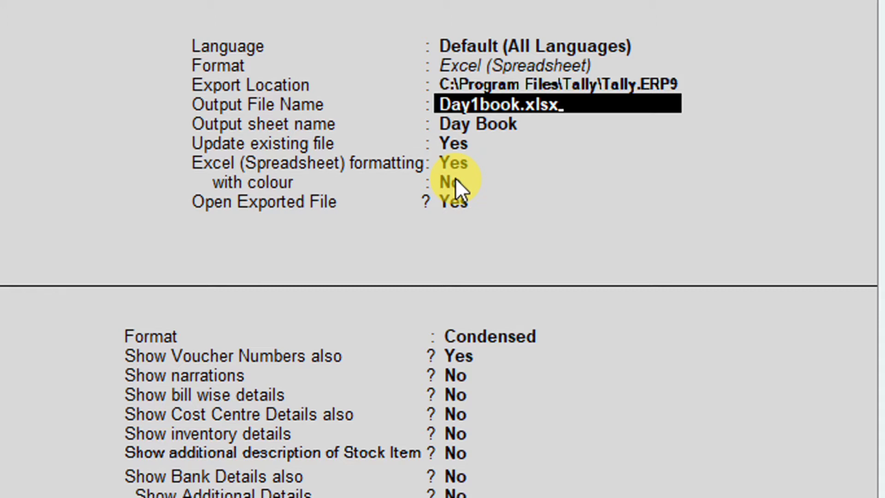
pyautogui.press('Return')
pyautogui.press('Return')
pyautogui.press('Return')
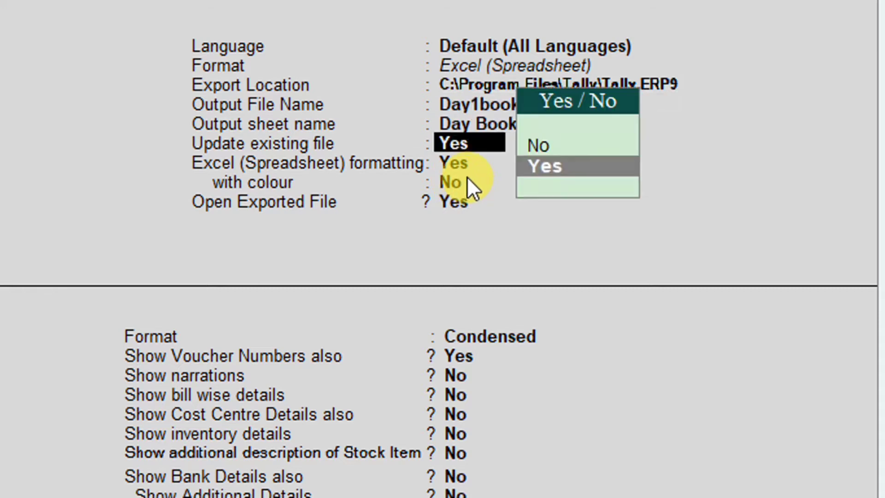
# Step: Accept the remaining export settings, export the Day Book to Excel and close the exported workbook
pyautogui.press('Return')
pyautogui.press('Return')
pyautogui.press('Return')
pyautogui.press('Return')
pyautogui.press('Return')
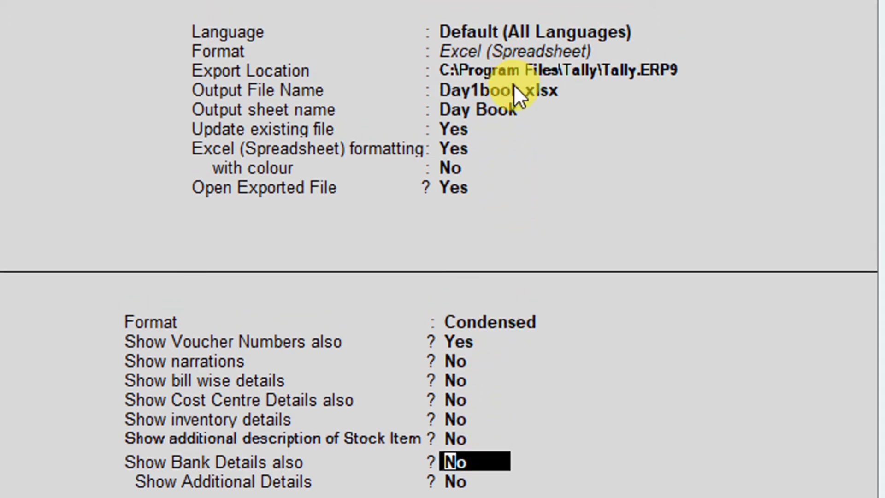
pyautogui.hotkey('ctrl', 'a')
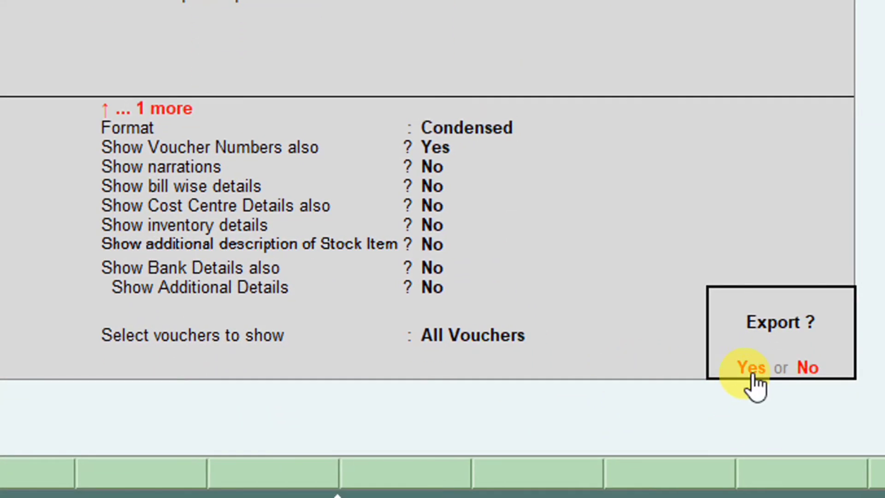
pyautogui.click(751, 368)
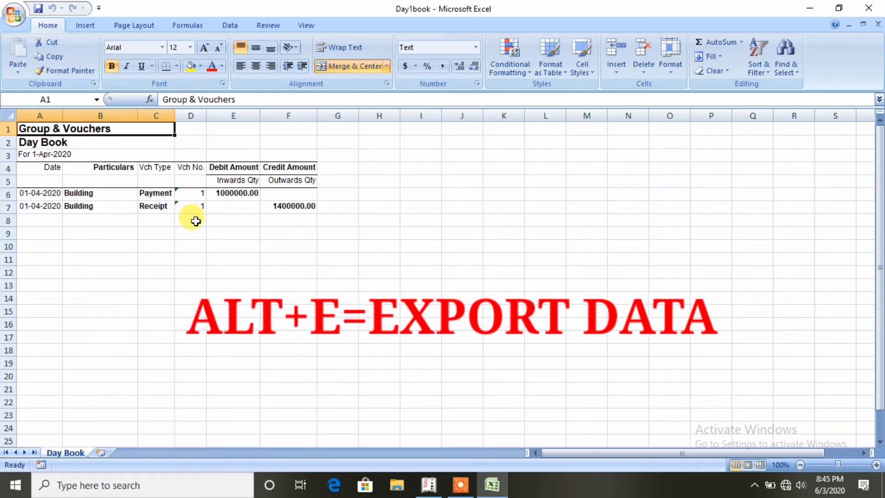
pyautogui.click(871, 8)
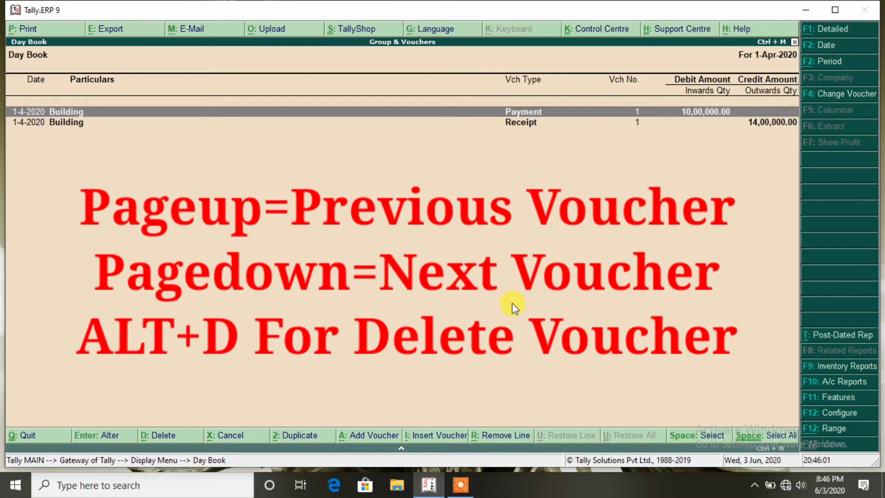
# Step: Open the Building Receipt voucher from the Day Book and quit back to the report
pyautogui.press('Down')
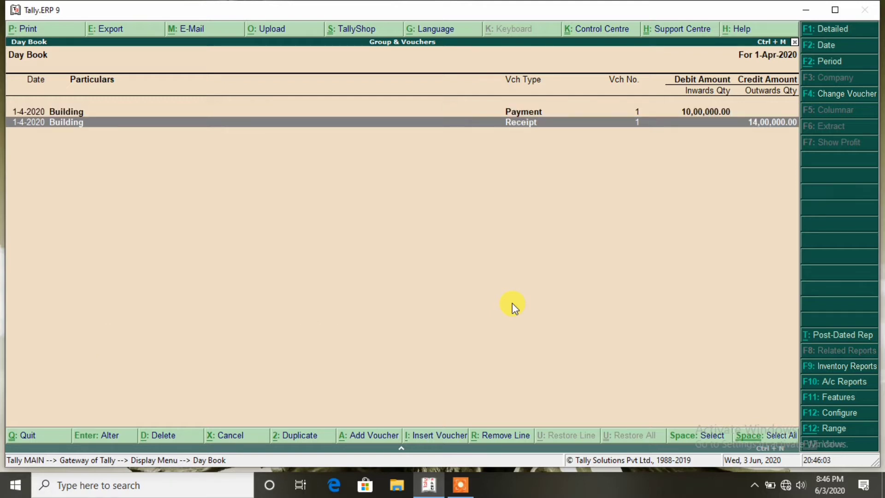
pyautogui.press('Return')
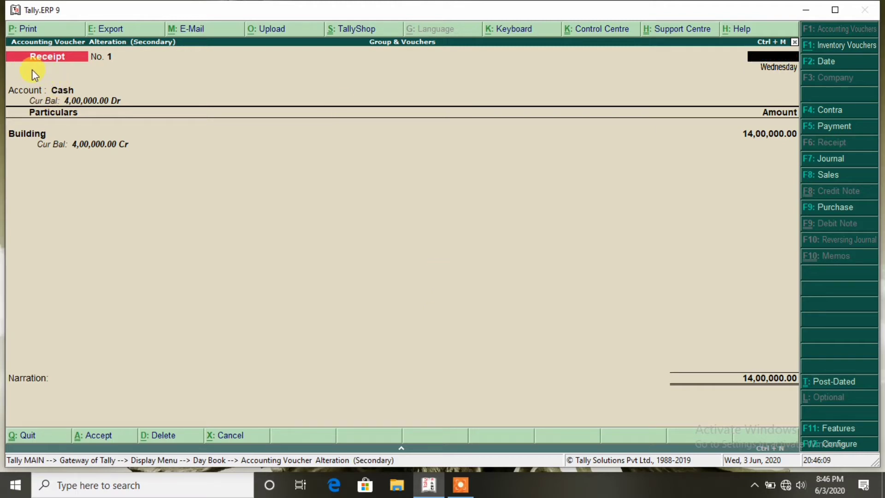
pyautogui.press('Escape')
pyautogui.press('y')
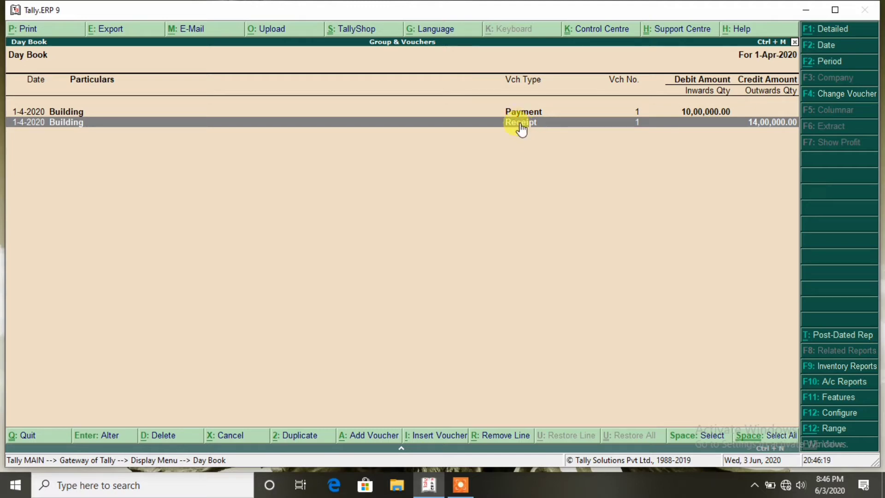
# Step: Reopen the Building Receipt voucher and move back and forth between it and the Payment voucher
pyautogui.press('Return')
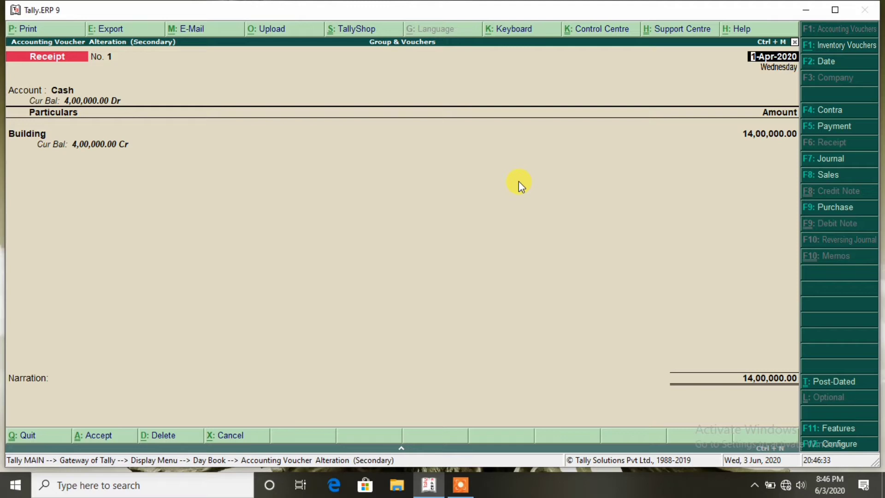
pyautogui.press('pagedown')
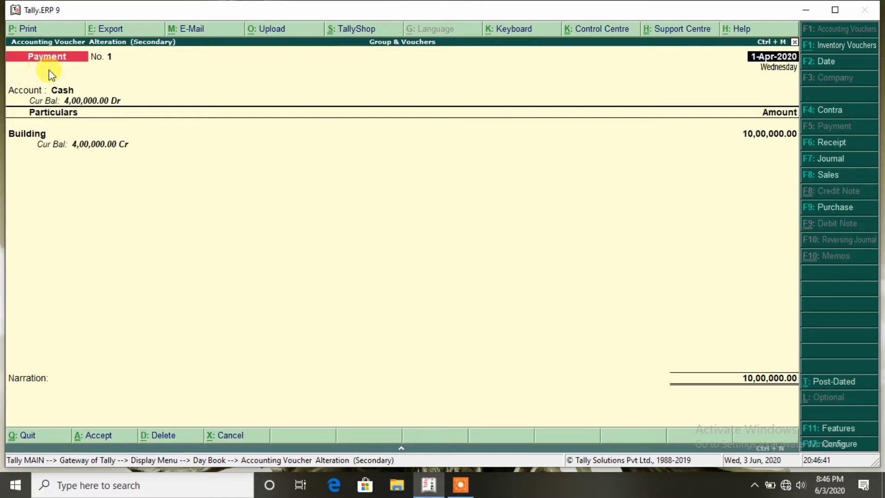
pyautogui.press('pageup')
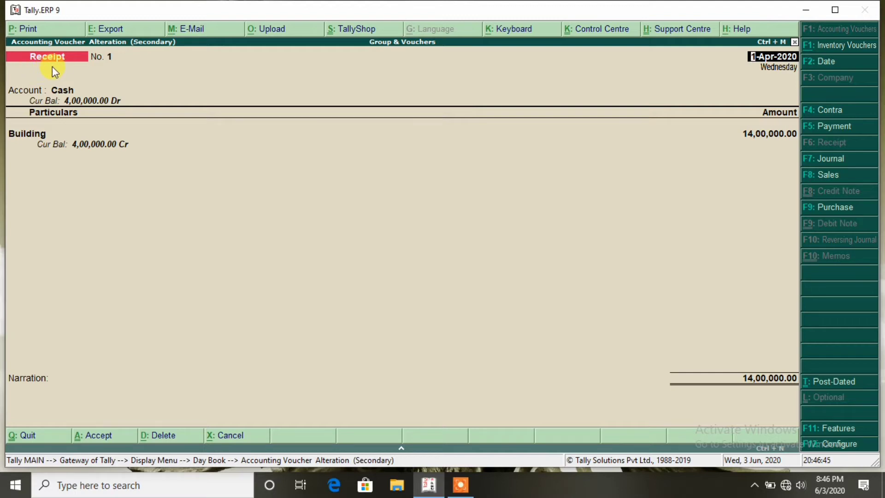
pyautogui.press('pagedown')
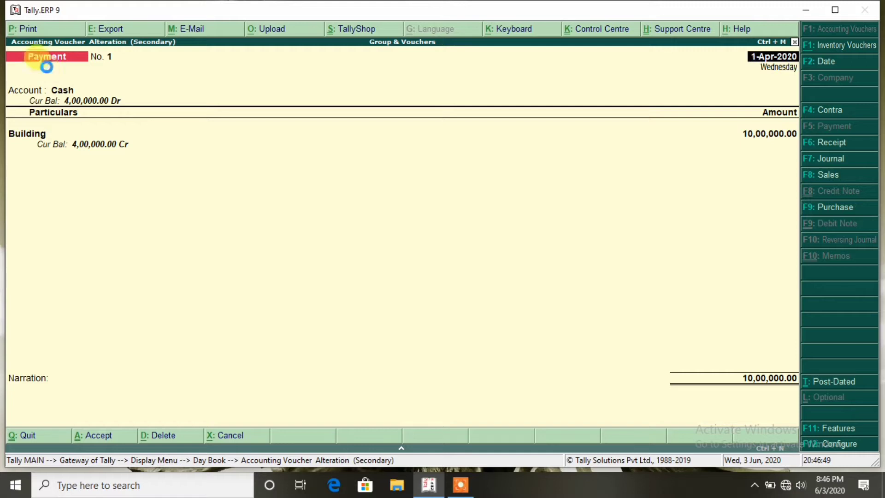
# Step: Go back to the Receipt voucher No. 1 for Building and delete it
pyautogui.press('pageup')
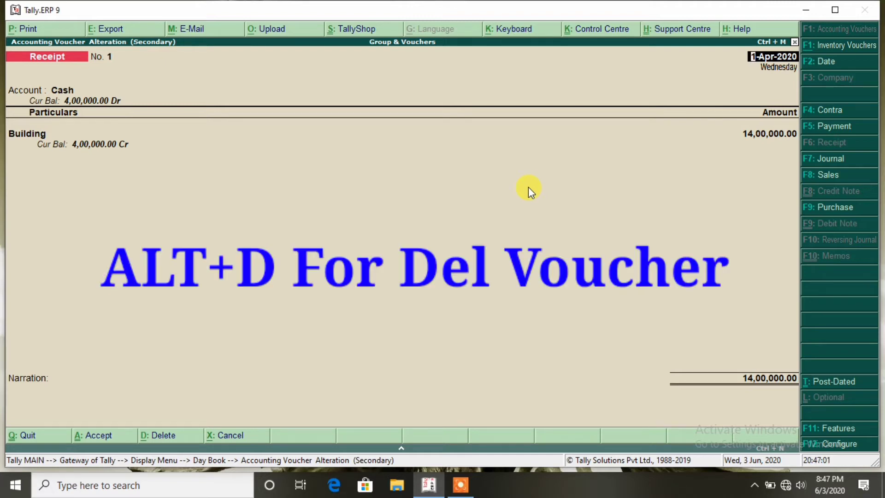
pyautogui.hotkey('alt', 'd')
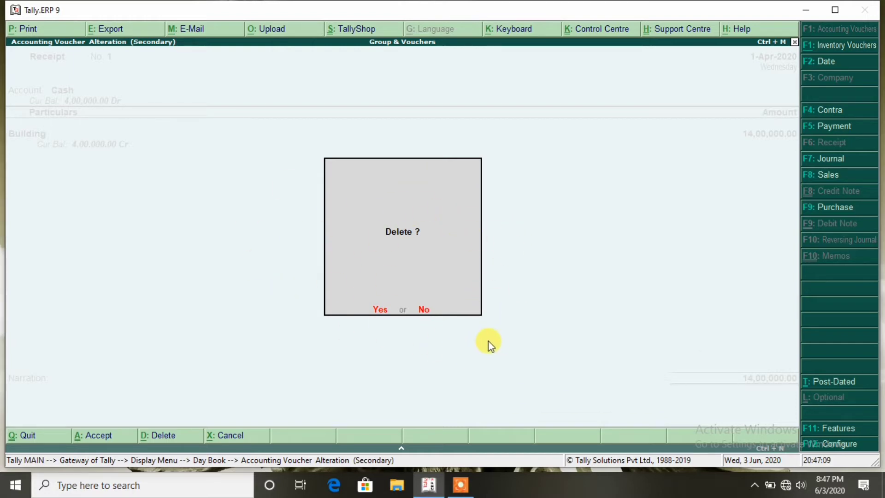
pyautogui.click(380, 318)
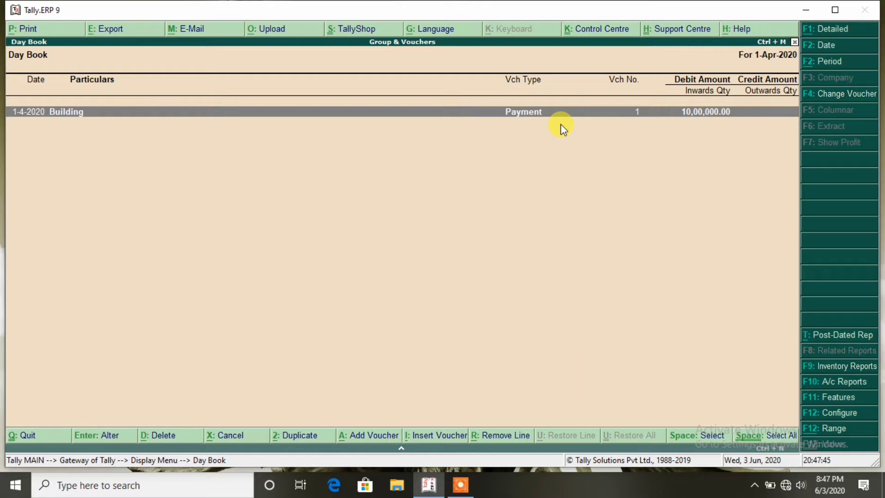
# Step: Open the print settings of the Building Payment voucher, cancel printing and return to the Gateway of Tally
pyautogui.press('Return')
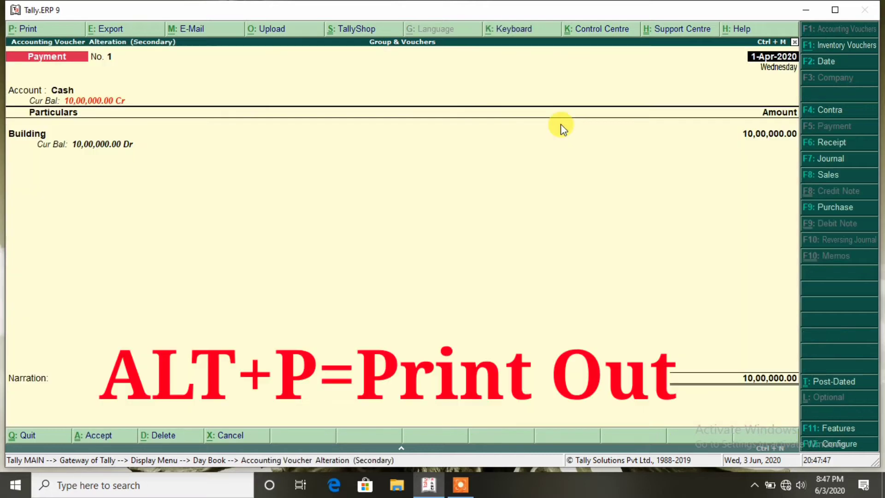
pyautogui.hotkey('alt', 'p')
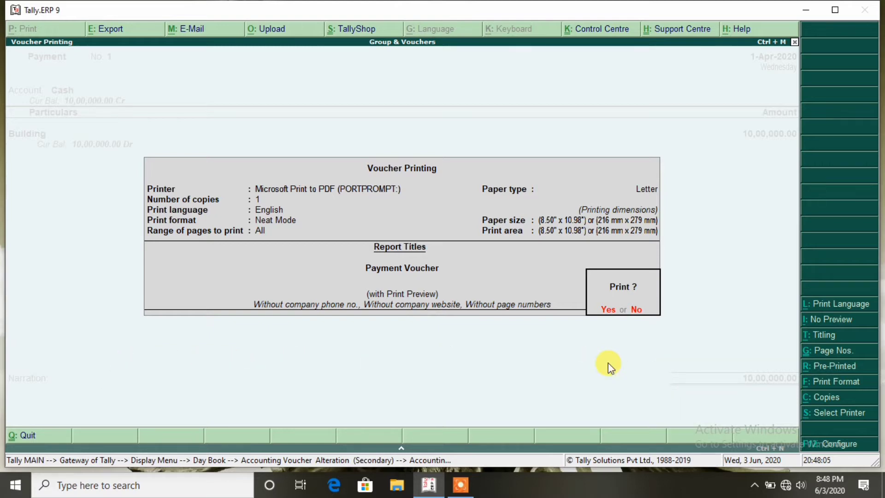
pyautogui.press('Escape')
pyautogui.press('Escape')
pyautogui.press('y')
pyautogui.press('Escape')
pyautogui.press('Escape')
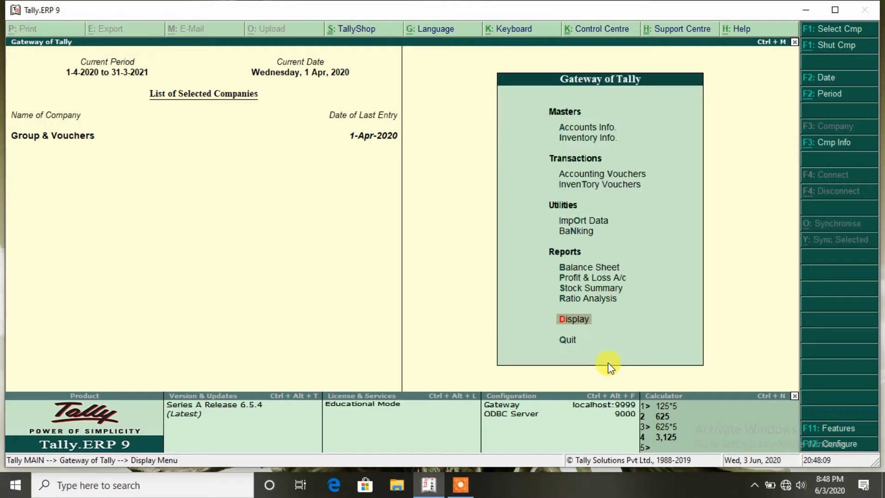
# Step: Open the Balance Sheet of the Group & Vouchers company
pyautogui.press('Up')
pyautogui.press('Up')
pyautogui.press('Up')
pyautogui.press('Up')
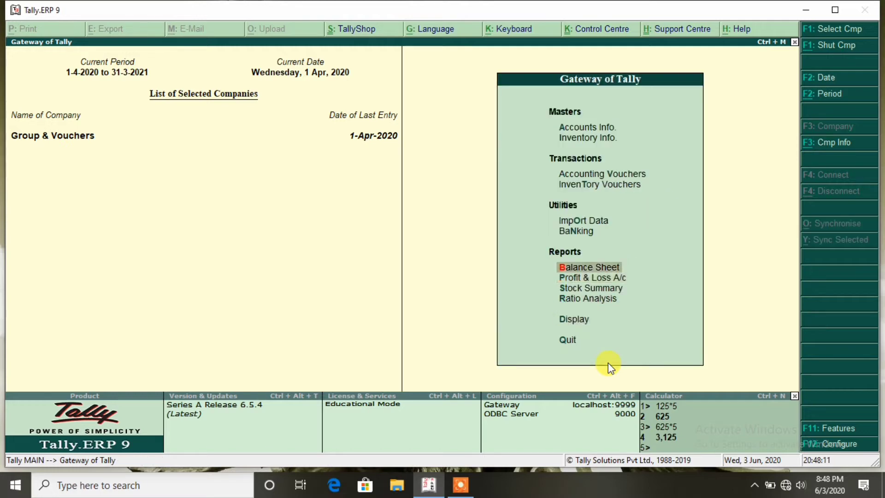
pyautogui.press('Down')
pyautogui.press('Up')
pyautogui.press('Return')
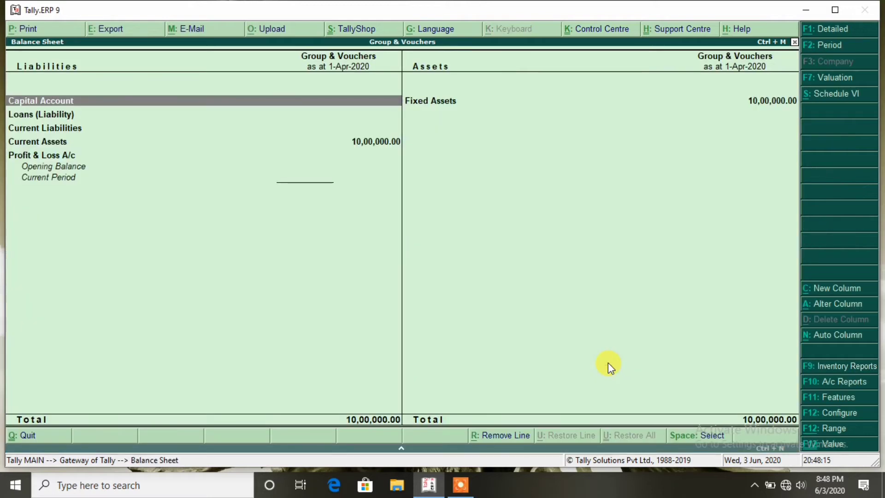
# Step: Open the Balance Sheet's print settings and toggle the print preview repeatedly, ending with No Preview
pyautogui.hotkey('alt', 'p')
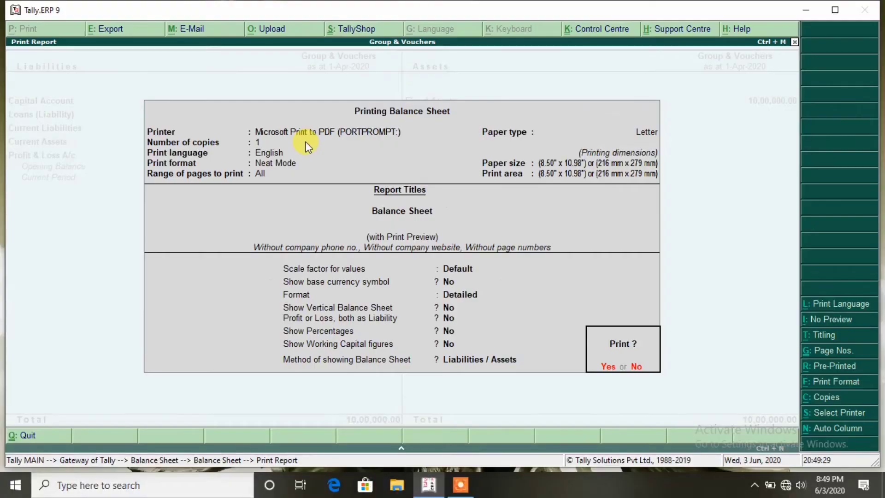
pyautogui.hotkey('alt', 'i')
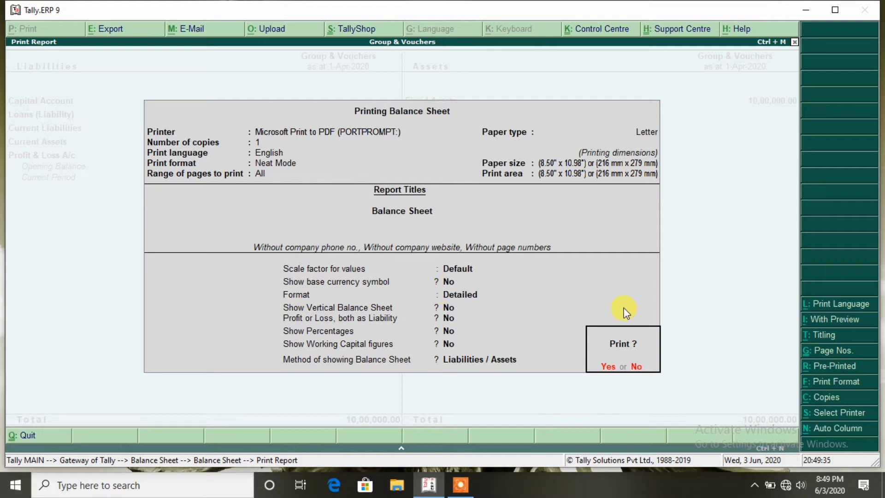
pyautogui.hotkey('alt', 'i')
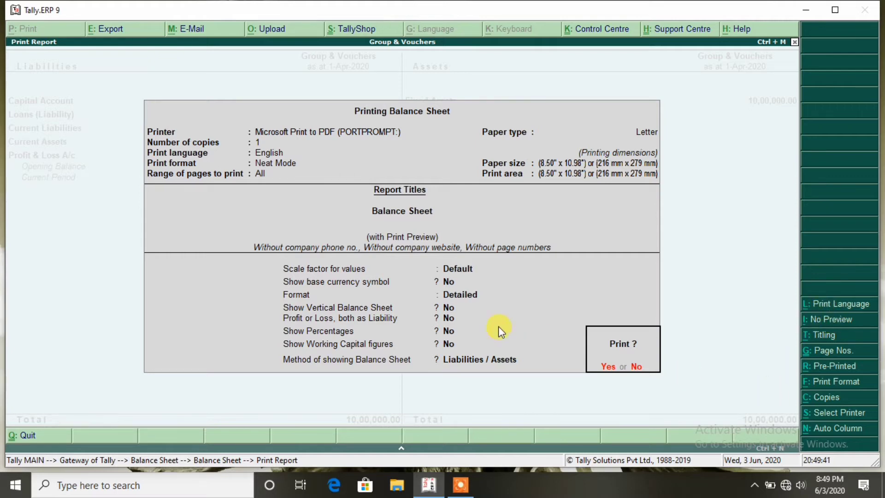
pyautogui.hotkey('alt', 'i')
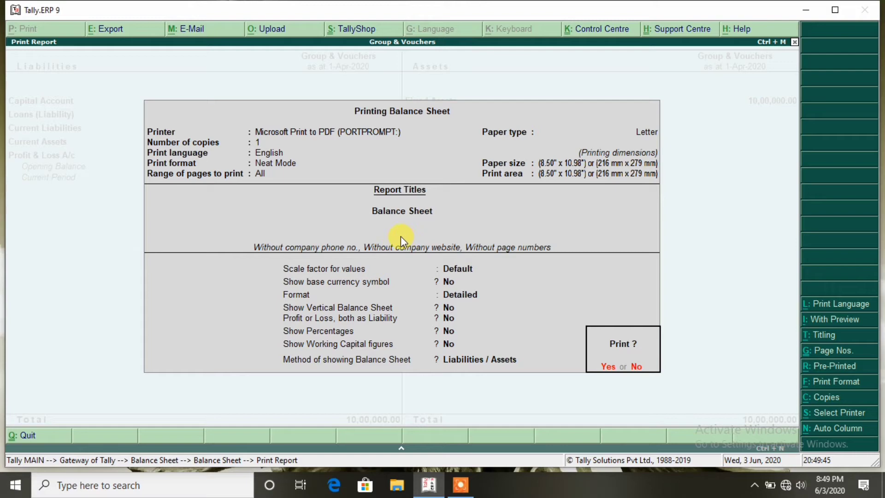
pyautogui.hotkey('alt', 'i')
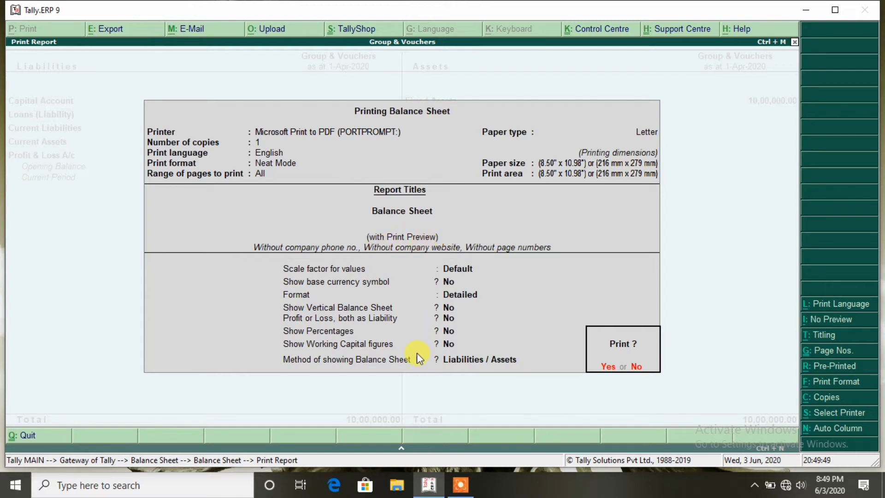
pyautogui.hotkey('alt', 'i')
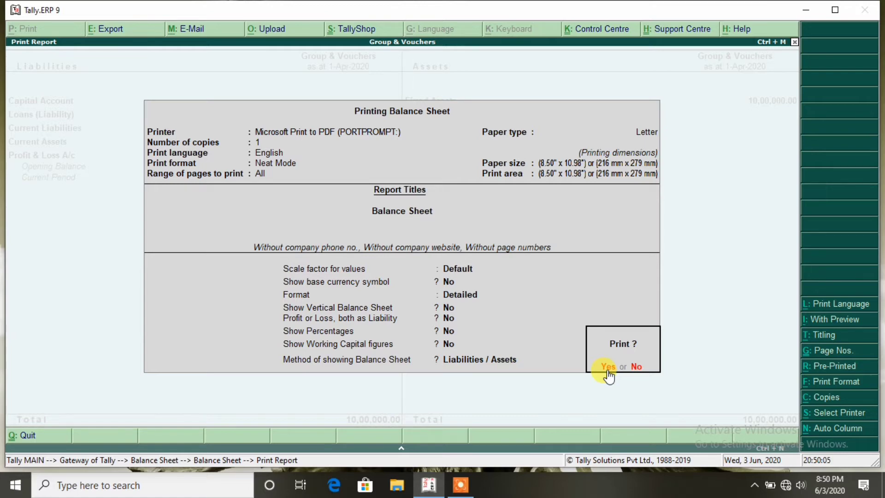
# Step: Cancel the Balance Sheet printing and return to the Gateway of Tally
pyautogui.press('Escape')
pyautogui.press('Escape')
pyautogui.press('Escape')
pyautogui.press('Escape')
pyautogui.press('Escape')
pyautogui.press('Escape')
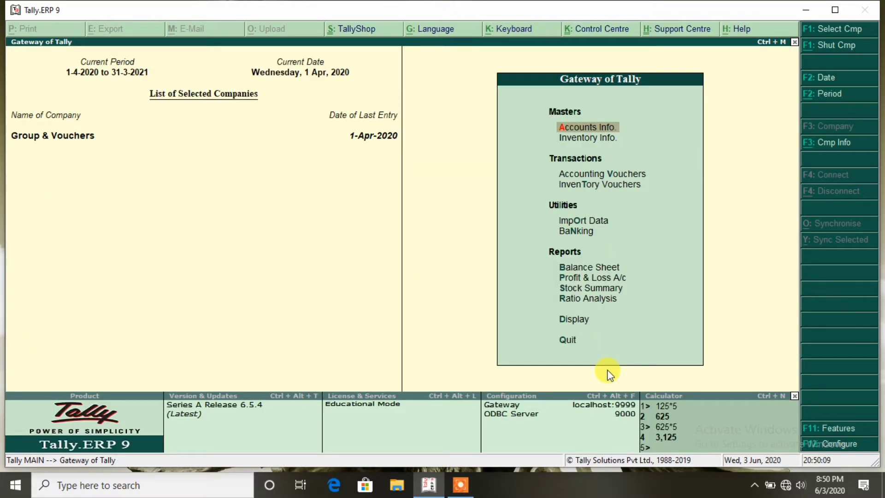
# Step: Open the Company Info menu, leave it for the Gateway of Tally and open it again
pyautogui.hotkey('alt', 'F3')
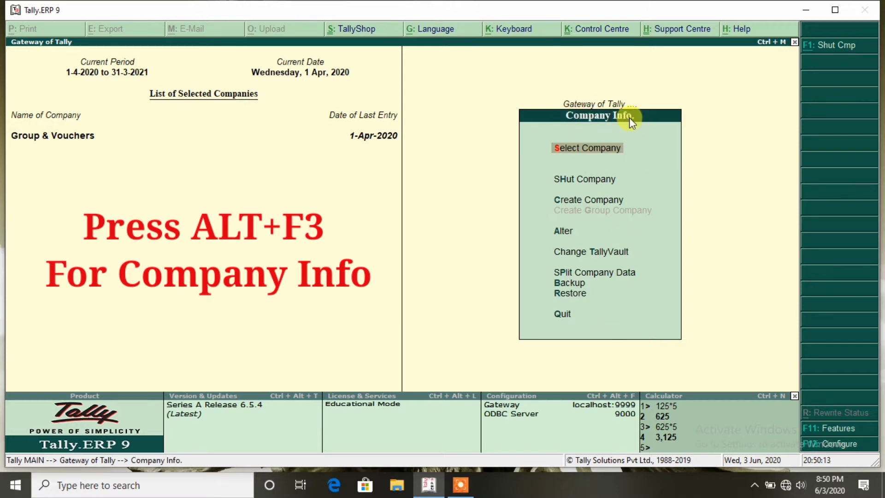
pyautogui.press('Escape')
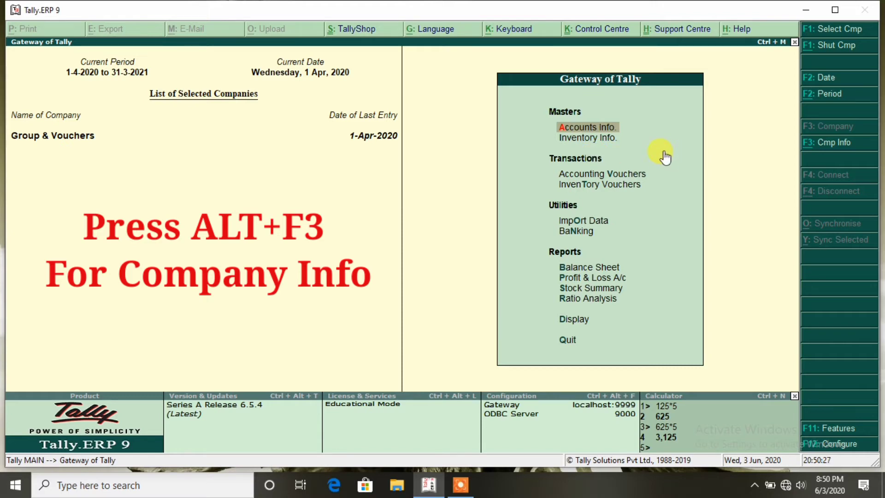
pyautogui.hotkey('alt', 'F3')
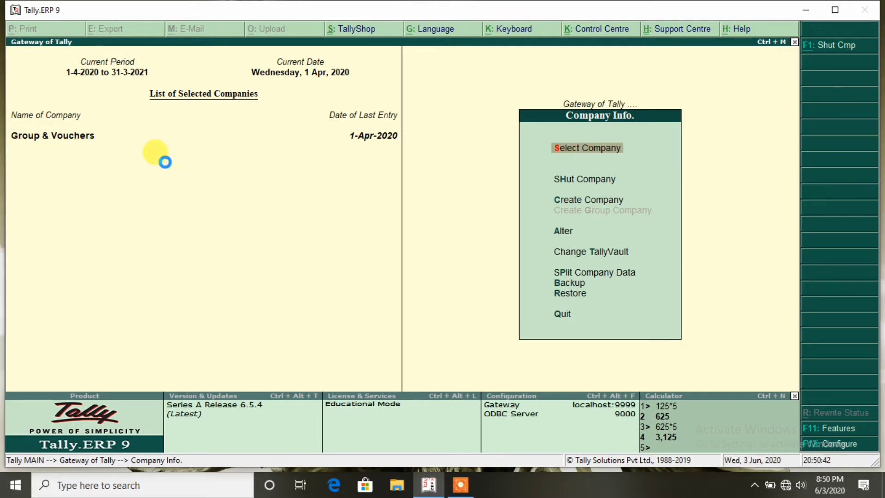
# Step: Select 16.SachlaxAdditionalCostDetails from the company list to load it alongside Group & Vouchers
pyautogui.press('Return')
pyautogui.press('Down')
pyautogui.press('Down')
pyautogui.press('Down')
pyautogui.press('Down')
pyautogui.press('Down')
pyautogui.press('Down')
pyautogui.press('Down')
pyautogui.press('Down')
pyautogui.press('Down')
pyautogui.press('Down')
pyautogui.press('Down')
pyautogui.press('Down')
pyautogui.press('Down')
pyautogui.press('Down')
pyautogui.press('Down')
pyautogui.press('Down')
pyautogui.press('Up')
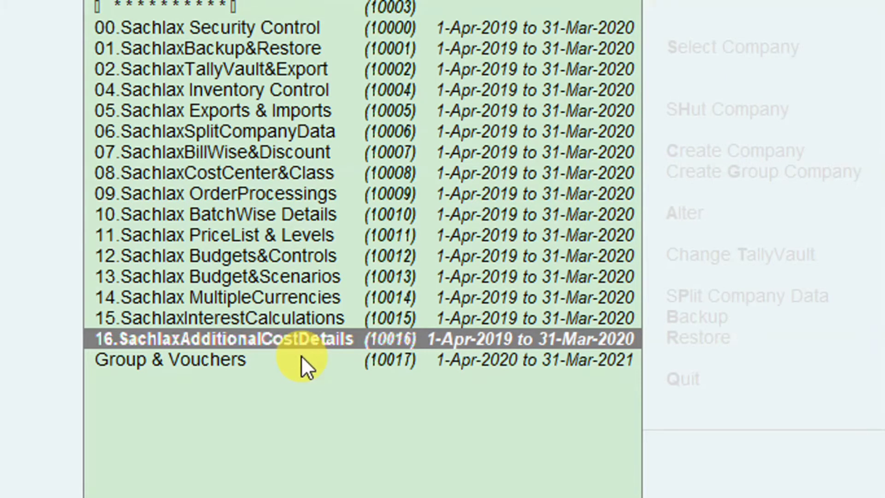
pyautogui.click(303, 359)
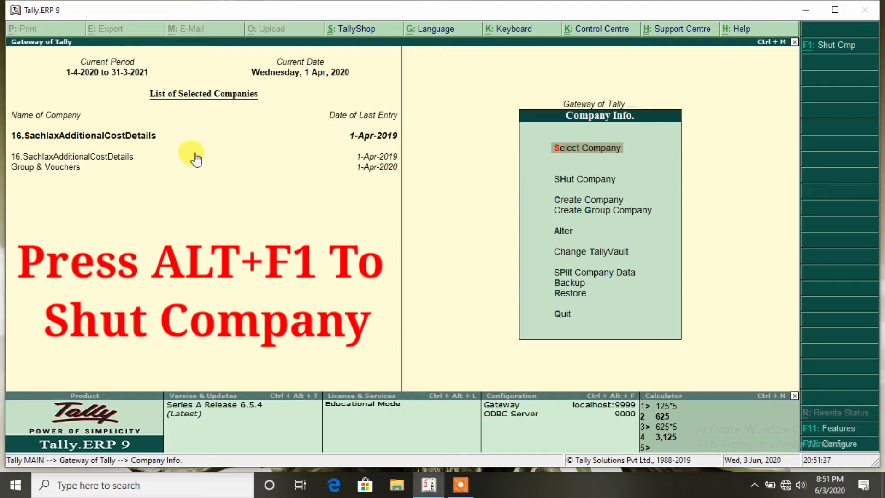
# Step: Shut the 16.SachlaxAdditionalCostDetails company and the Group & Vouchers company
pyautogui.hotkey('alt', 'F1')
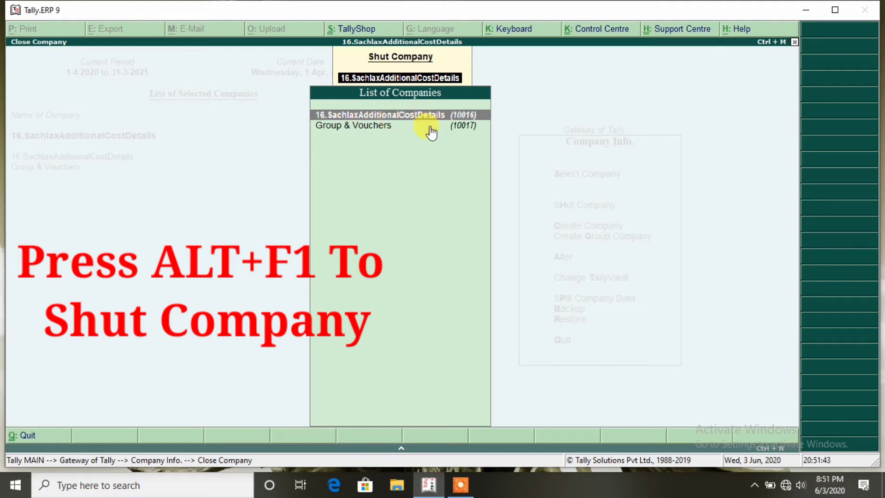
pyautogui.click(449, 118)
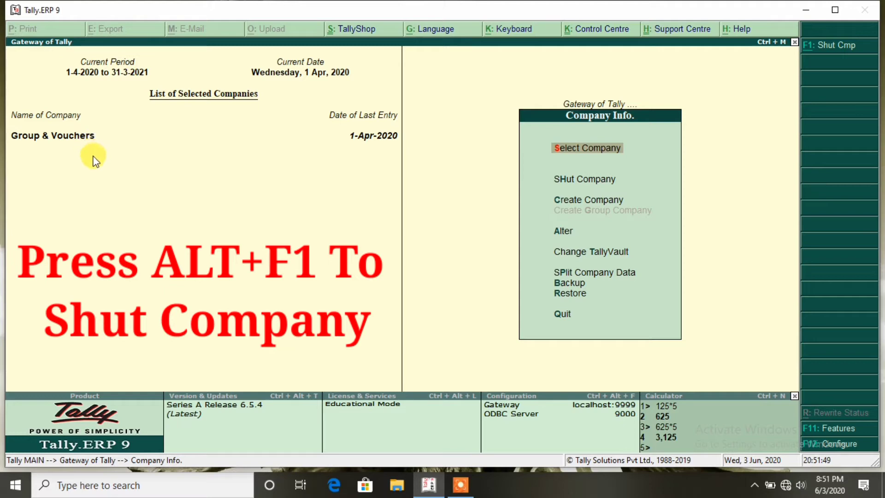
pyautogui.hotkey('alt', 'F1')
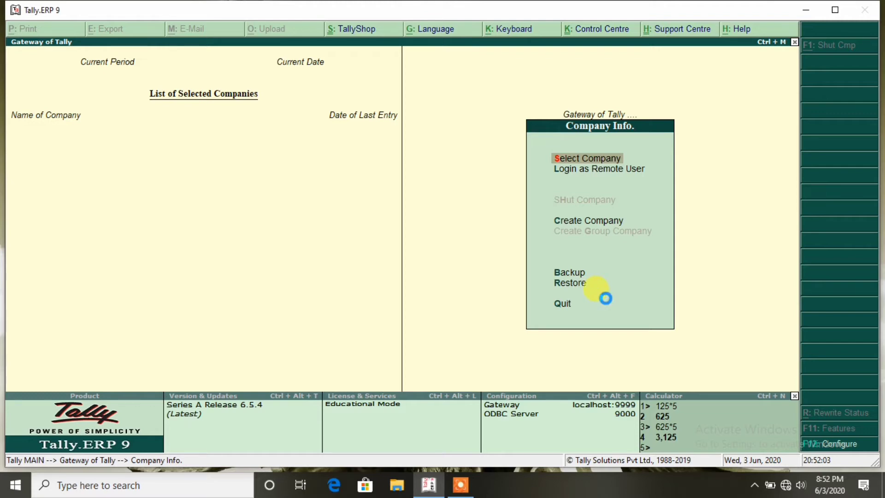
# Step: Select Group & Vouchers from the list of companies to load it
pyautogui.press('Return')
pyautogui.press('Down')
pyautogui.press('Down')
pyautogui.press('Down')
pyautogui.press('Down')
pyautogui.press('Down')
pyautogui.press('Down')
pyautogui.press('Down')
pyautogui.press('Down')
pyautogui.press('Down')
pyautogui.press('Down')
pyautogui.press('Down')
pyautogui.press('Down')
pyautogui.press('Down')
pyautogui.press('Down')
pyautogui.press('Down')
pyautogui.press('Down')
pyautogui.press('Down')
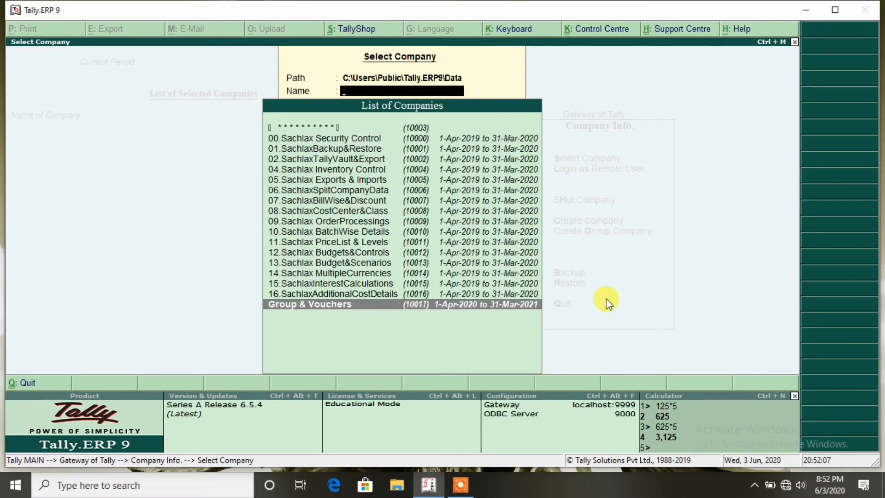
pyautogui.press('Return')
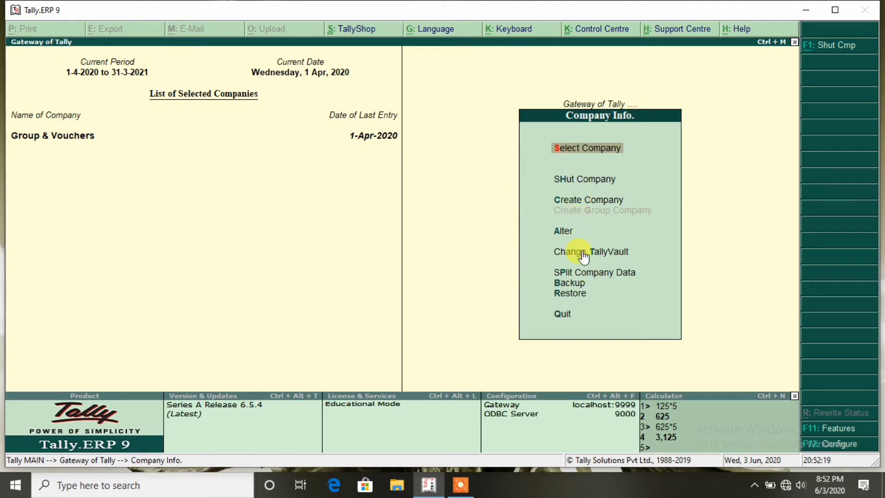
# Step: Start creating a new company with Keyboard Shortcut as its name and mailing name
pyautogui.press('Down')
pyautogui.press('Down')
pyautogui.press('Down')
pyautogui.press('Up')
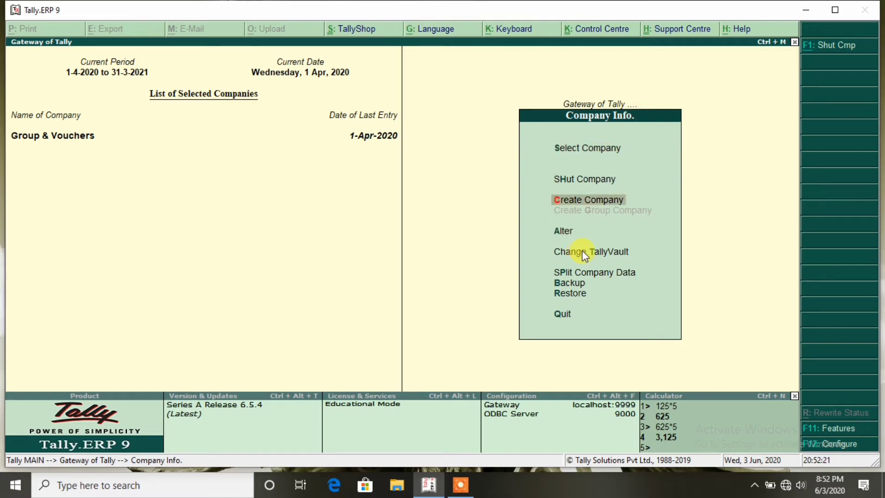
pyautogui.click(581, 251)
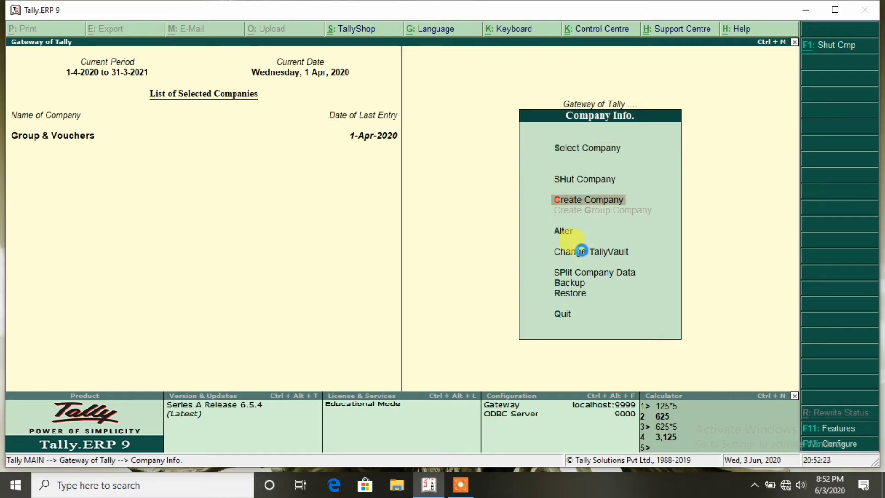
pyautogui.press('Return')
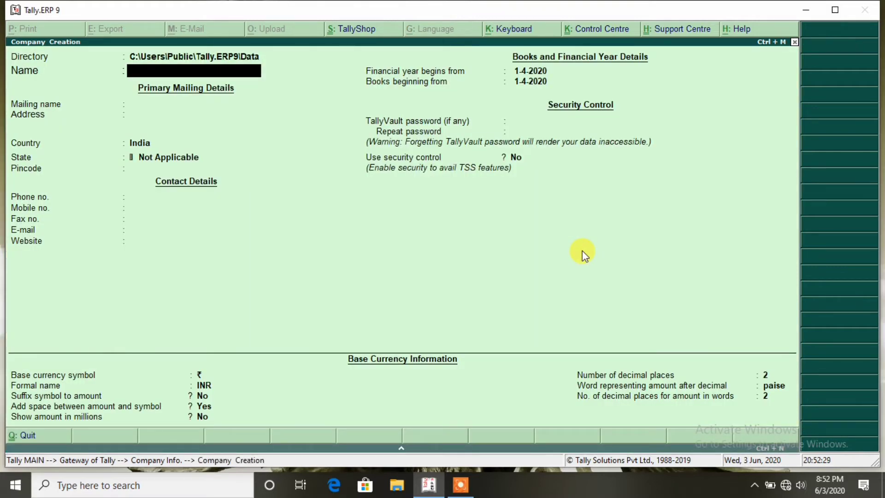
pyautogui.write('Keyboard Shortcut')
pyautogui.press('Return')
pyautogui.press('Return')
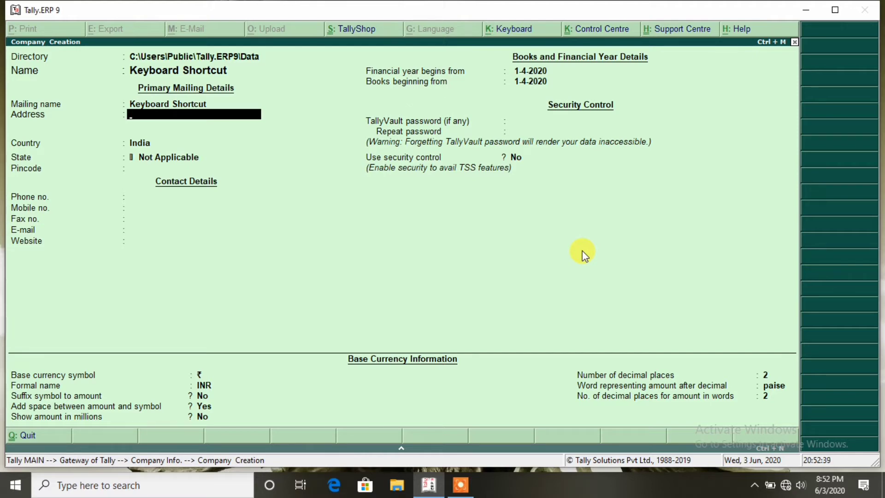
# Step: Enter the new company's address, set its state to Delhi, leave the pincode blank and save the company
pyautogui.write('Delhi')
pyautogui.press('Return')
pyautogui.press('Return')
pyautogui.press('Return')
pyautogui.write('Delhi')
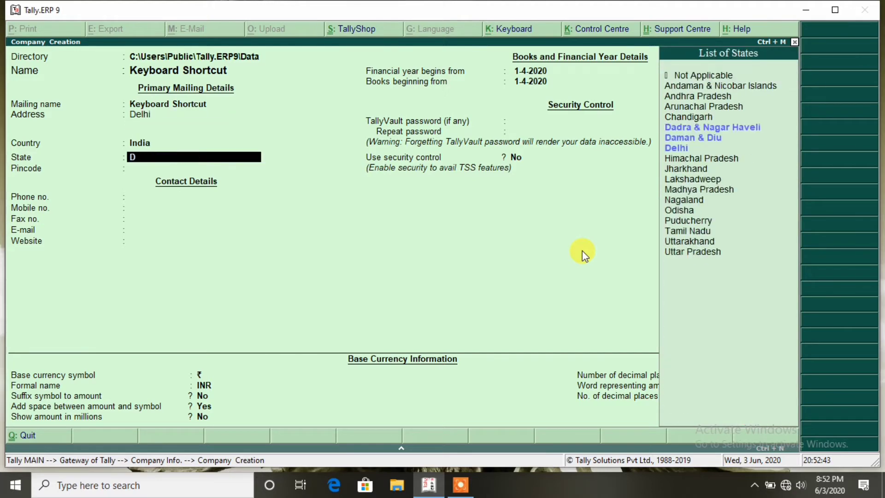
pyautogui.press('Return')
pyautogui.write('100')
pyautogui.press('BackSpace')
pyautogui.press('BackSpace')
pyautogui.press('BackSpace')
pyautogui.press('BackSpace')
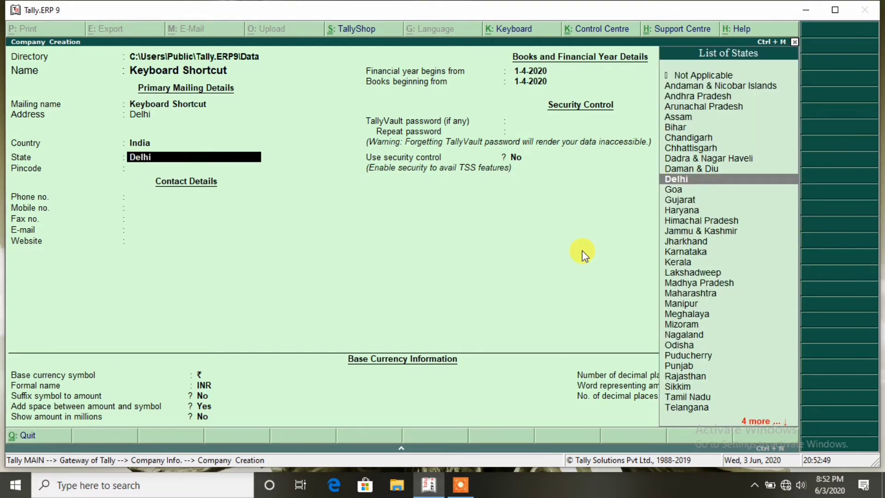
pyautogui.hotkey('ctrl', 'a')
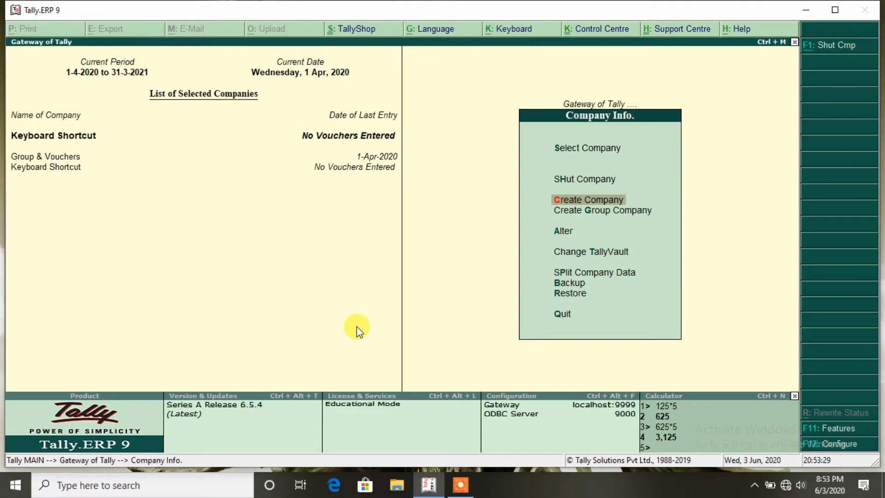
# Step: Open the Keyboard Shortcut company for alteration and change its name and mailing name to Sachlax Group
pyautogui.press('Down')
pyautogui.press('Down')
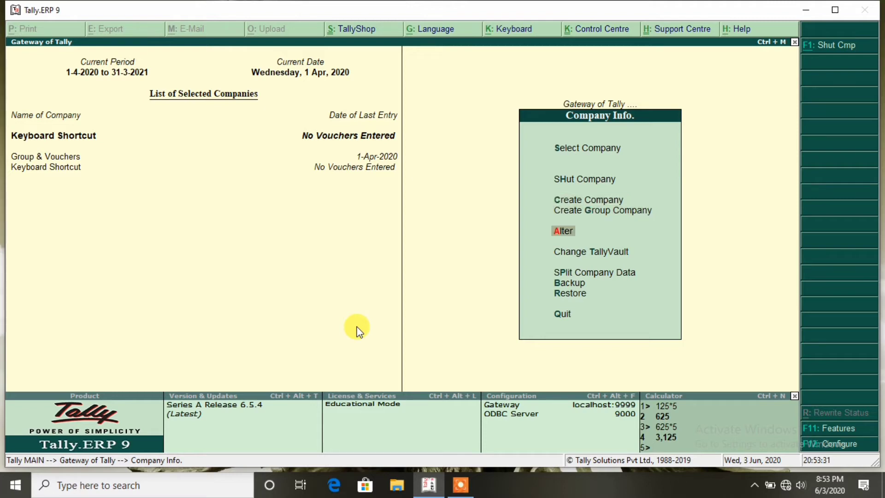
pyautogui.press('Return')
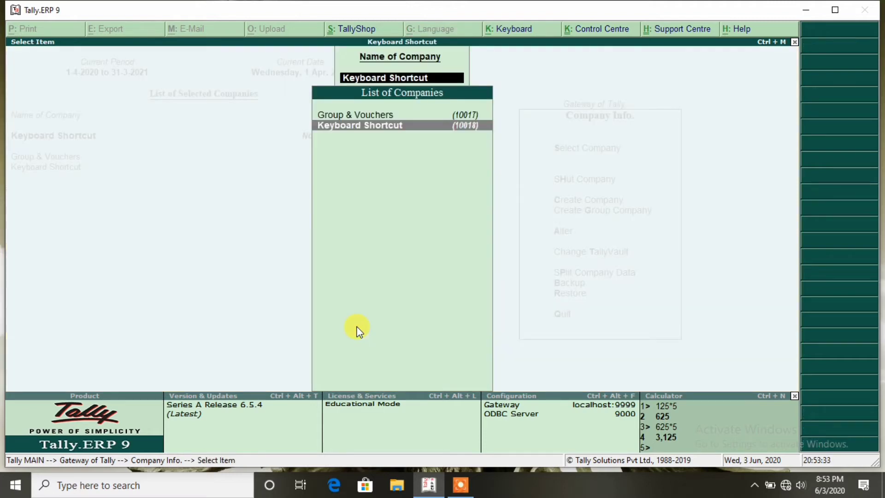
pyautogui.press('Return')
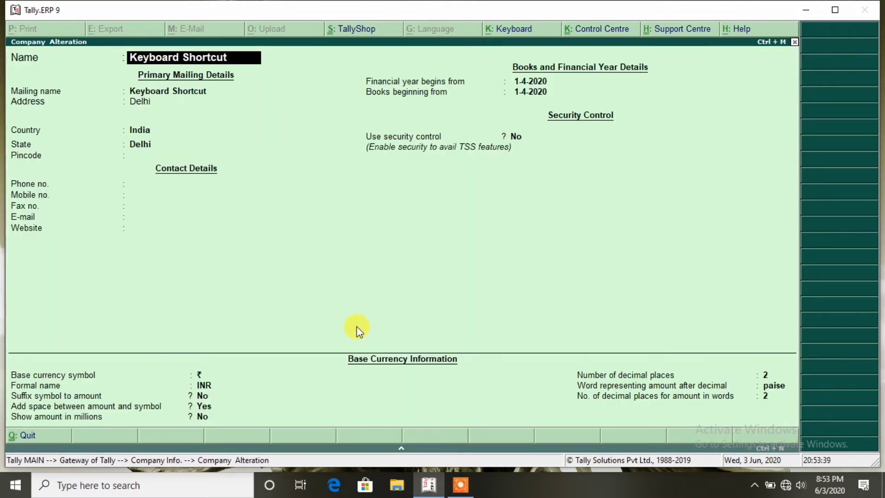
pyautogui.write('Sach')
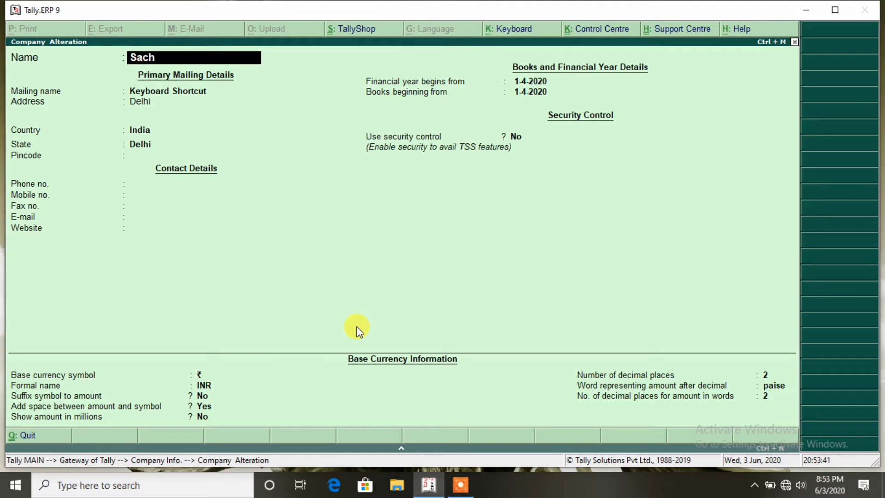
pyautogui.write('lax Group')
pyautogui.press('Return')
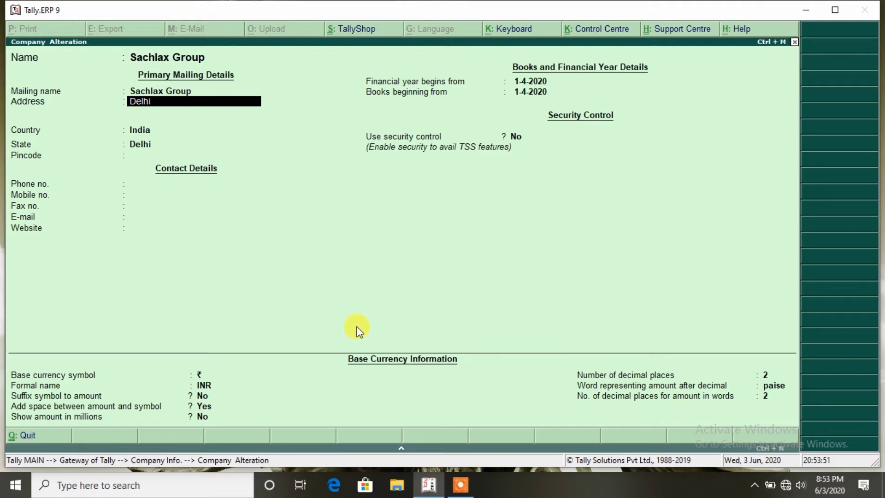
# Step: Replace the company's address with a new locality, keeping India as the country and Delhi as the state
pyautogui.write('Pratap Vihar Rohini,')
pyautogui.press('BackSpace')
pyautogui.press('BackSpace')
pyautogui.press('BackSpace')
pyautogui.press('BackSpace')
pyautogui.press('BackSpace')
pyautogui.press('BackSpace')
pyautogui.press('BackSpace')
pyautogui.press('BackSpace')
pyautogui.press('BackSpace')
pyautogui.press('BackSpace')
pyautogui.press('BackSpace')
pyautogui.press('BackSpace')
pyautogui.press('BackSpace')
pyautogui.press('BackSpace')
pyautogui.press('BackSpace')
pyautogui.press('BackSpace')
pyautogui.press('BackSpace')
pyautogui.press('BackSpace')
pyautogui.press('BackSpace')
pyautogui.press('BackSpace')
pyautogui.press('BackSpace')
pyautogui.press('BackSpace')
pyautogui.press('Return')
pyautogui.press('Return')
pyautogui.write('Pra')
pyautogui.press('BackSpace')
pyautogui.press('BackSpace')
pyautogui.write('t')
pyautogui.press('BackSpace')
pyautogui.write('itam Pura')
pyautogui.press('Return')
pyautogui.press('Return')
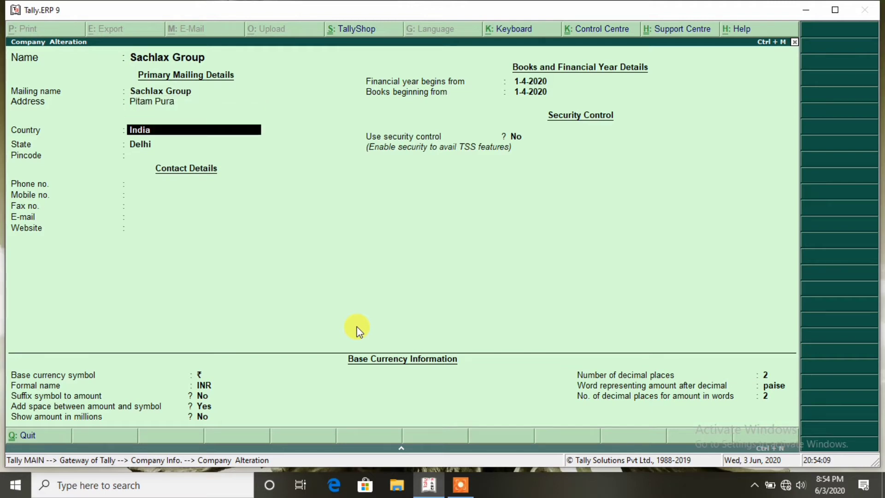
pyautogui.press('Return')
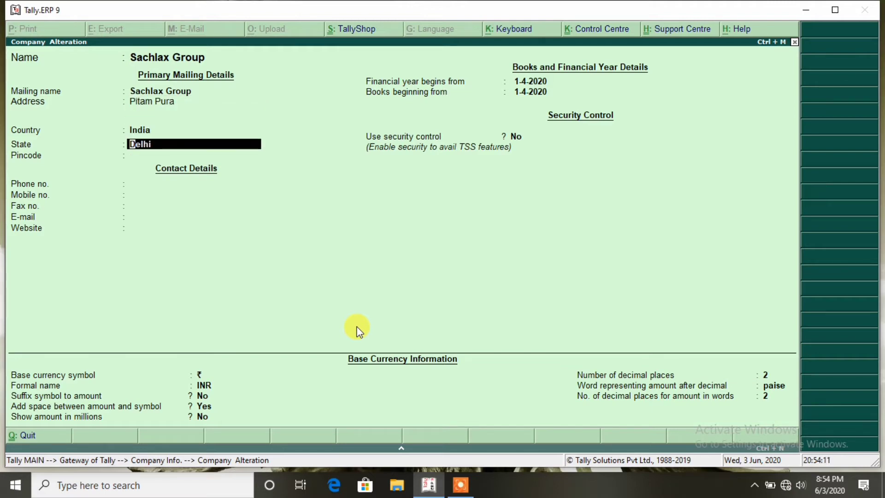
pyautogui.press('Return')
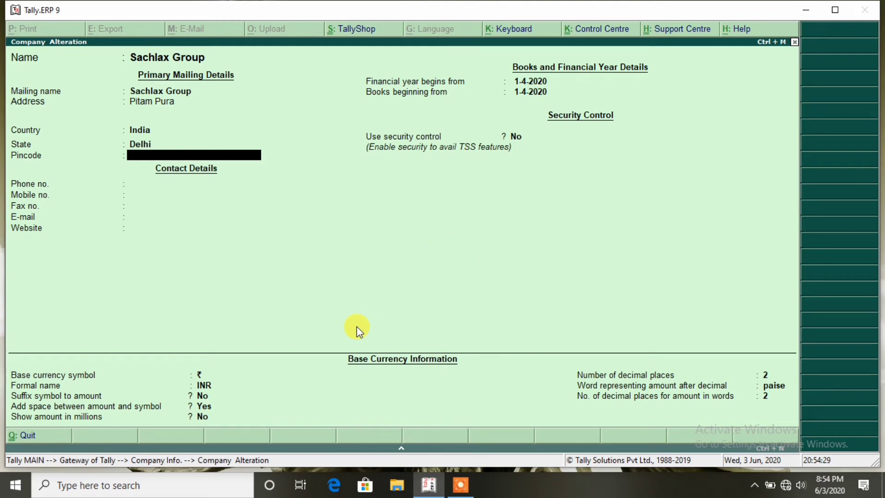
# Step: Delete the company open for alteration and return to the Gateway of Tally
pyautogui.hotkey('alt', 'd')
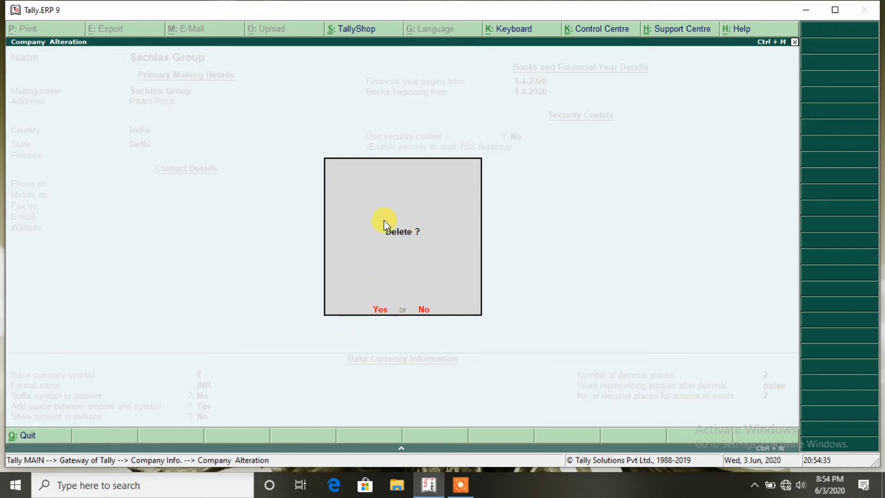
pyautogui.click(381, 311)
pyautogui.click(380, 312)
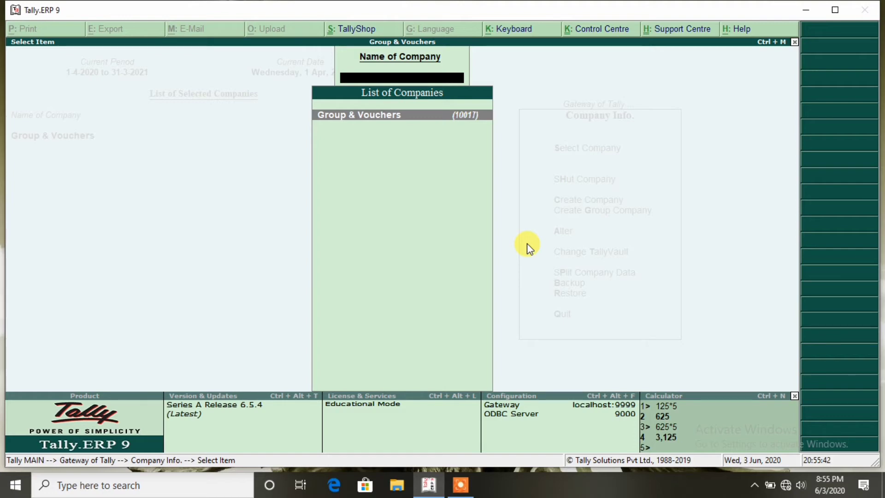
pyautogui.press('Return')
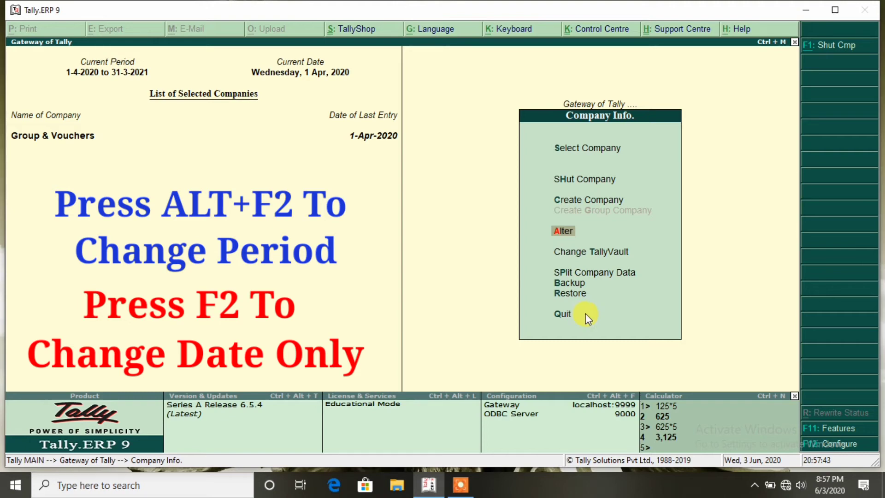
pyautogui.press('Escape')
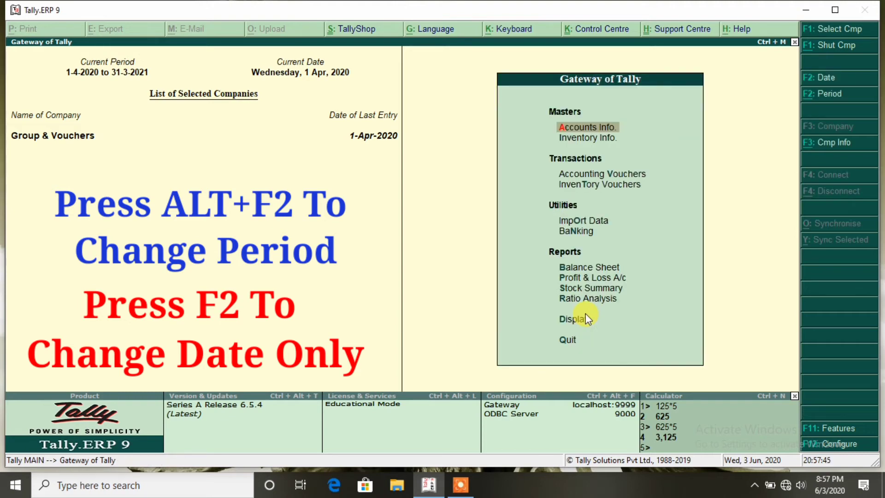
# Step: Change the current period's end date to 31-3-2022, keeping 1-4-2020 as the start date
pyautogui.hotkey('alt', 'F2')
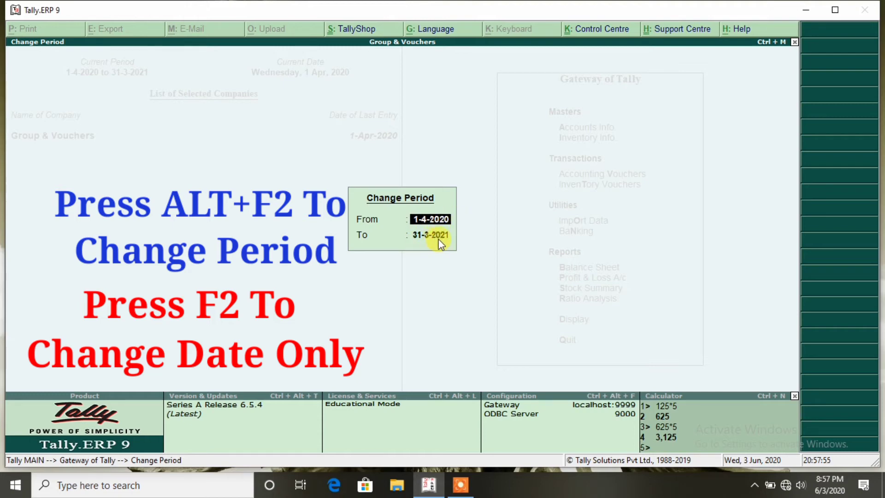
pyautogui.press('Return')
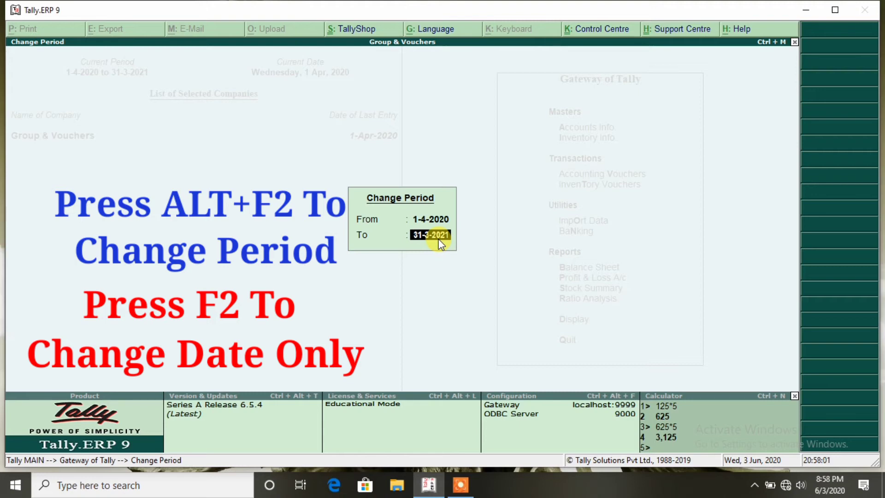
pyautogui.write('31-3-2022')
pyautogui.press('Return')
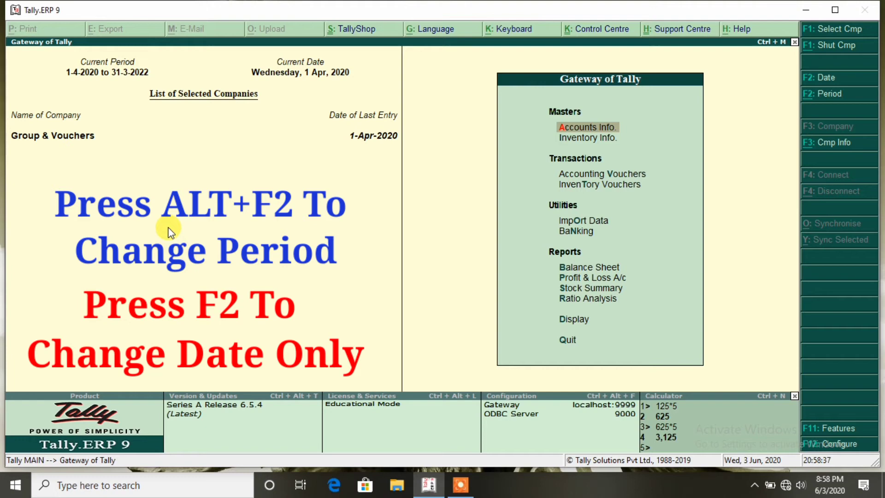
# Step: Set the current date to 1-5-2020
pyautogui.press('F2')
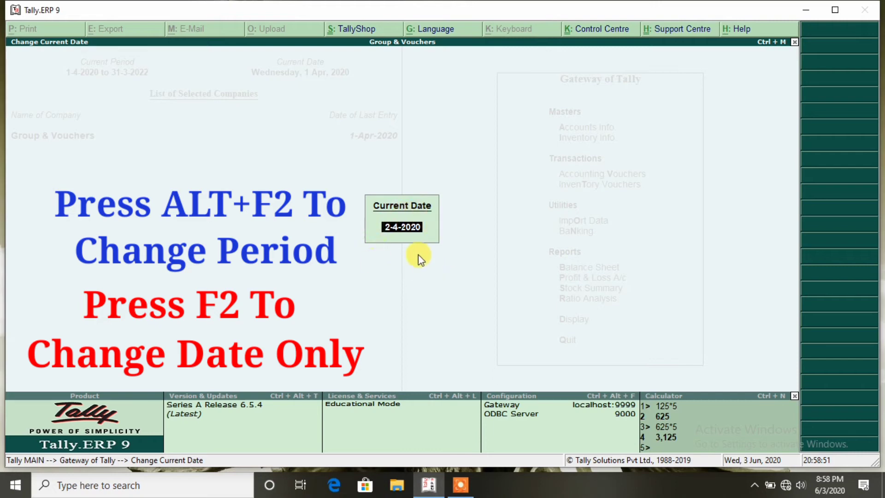
pyautogui.write('1-5')
pyautogui.press('Return')
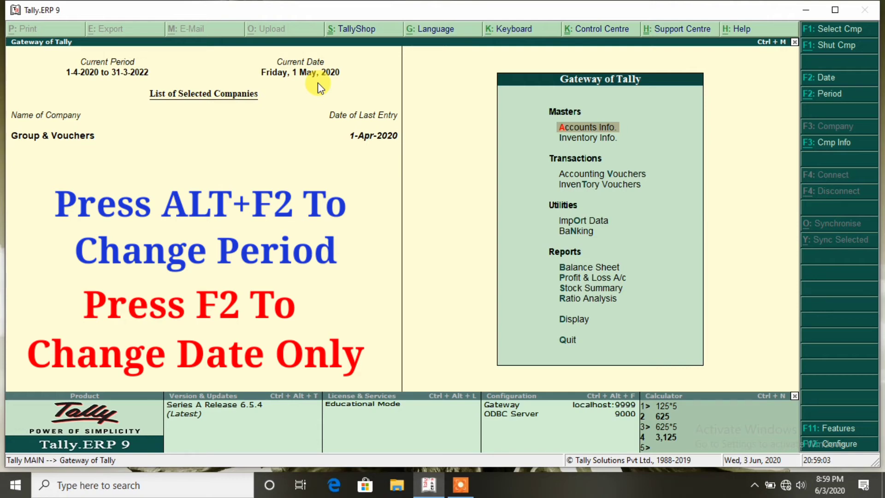
# Step: Set the current date to 1-6-2020
pyautogui.press('F2')
pyautogui.press('BackSpace')
pyautogui.write('1-')
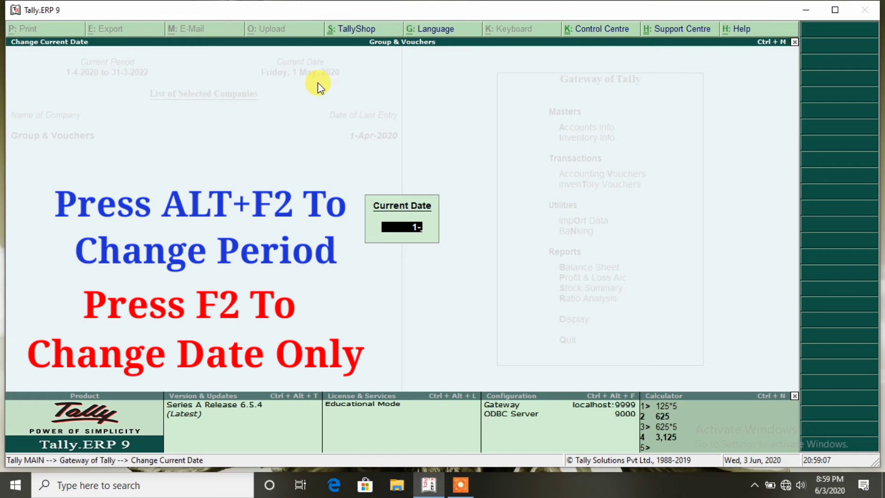
pyautogui.write('6-2020')
pyautogui.press('Return')
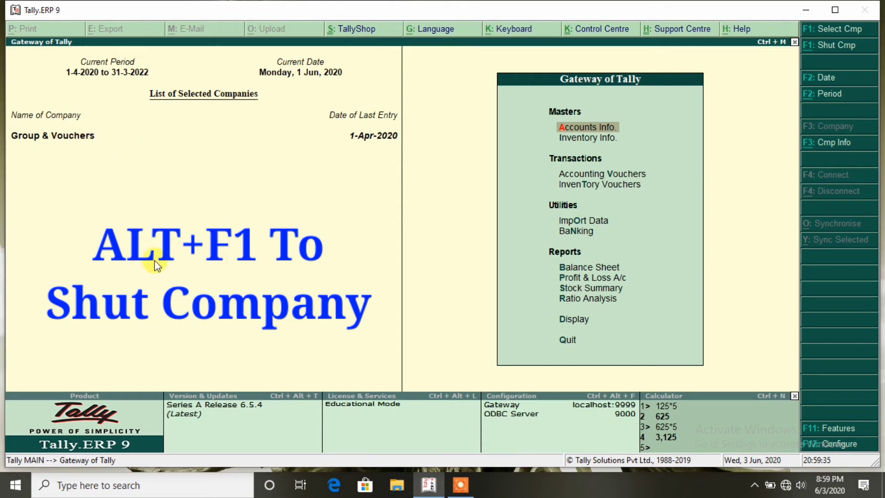
# Step: Shut the Group & Vouchers company and load it again from the list of companies
pyautogui.hotkey('alt', 'F1')
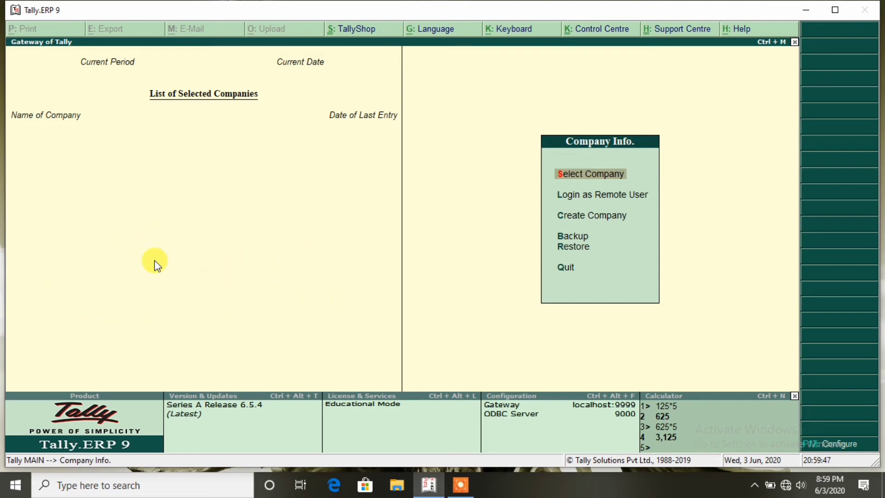
pyautogui.press('Down')
pyautogui.press('Up')
pyautogui.press('Up')
pyautogui.press('Down')
pyautogui.press('Return')
pyautogui.press('Down')
pyautogui.press('Down')
pyautogui.press('Down')
pyautogui.press('Down')
pyautogui.press('Down')
pyautogui.press('Down')
pyautogui.press('Down')
pyautogui.press('Down')
pyautogui.press('Down')
pyautogui.press('Down')
pyautogui.press('Down')
pyautogui.press('Down')
pyautogui.press('Down')
pyautogui.press('Down')
pyautogui.press('Down')
pyautogui.press('Down')
pyautogui.press('Down')
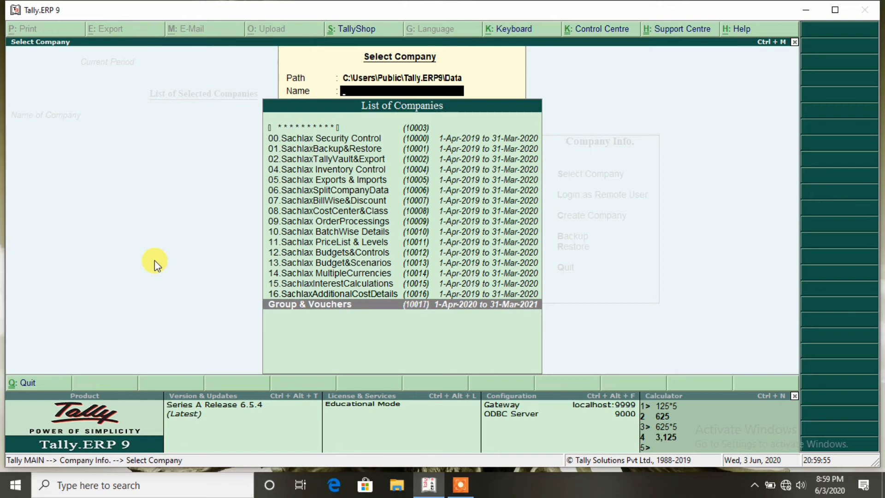
pyautogui.press('Return')
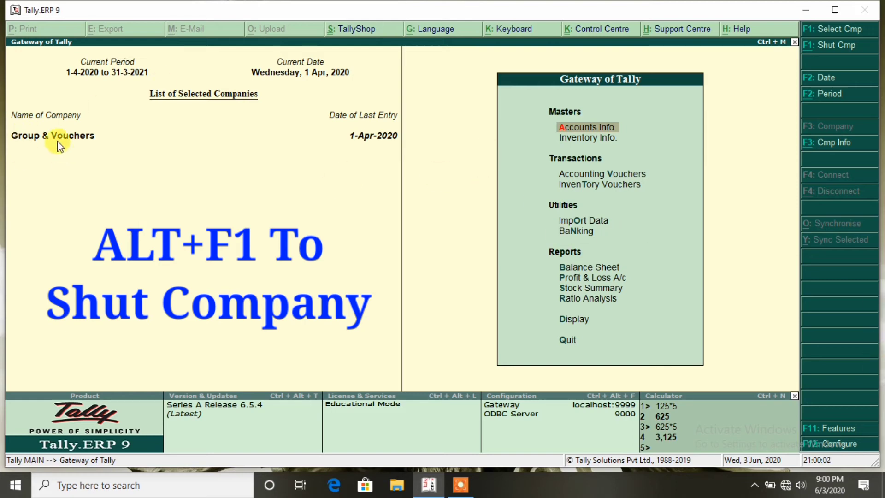
# Step: Shut the reloaded Group & Vouchers company from the Gateway of Tally
pyautogui.hotkey('alt', 'F1')
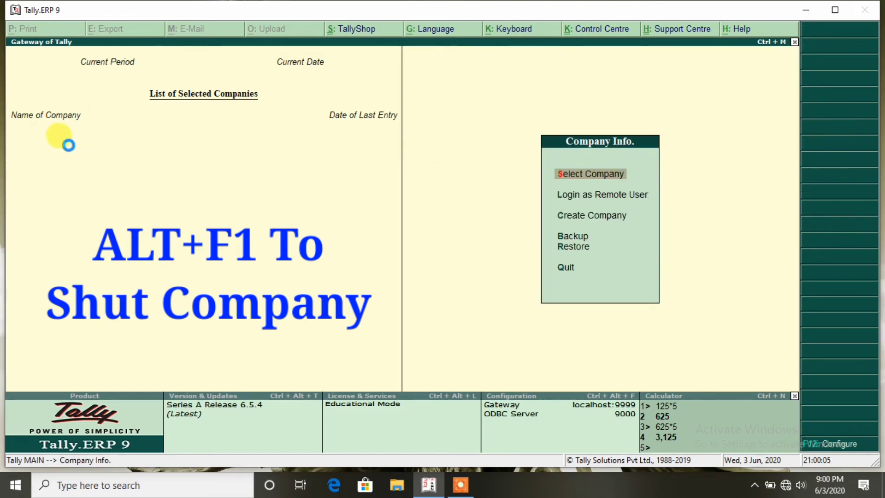
# Step: Load the Group & Vouchers company from the list of companies
pyautogui.press('Return')
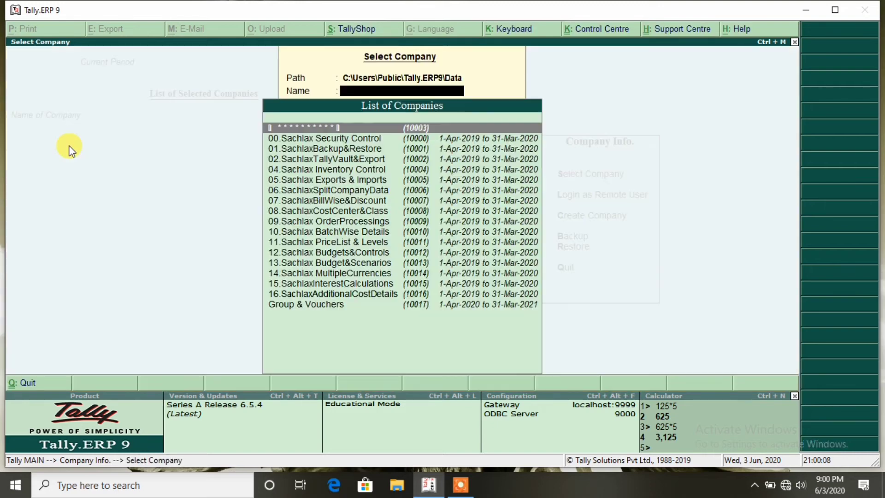
pyautogui.press('Down')
pyautogui.press('Down')
pyautogui.press('Down')
pyautogui.press('Down')
pyautogui.press('Down')
pyautogui.press('Down')
pyautogui.press('Down')
pyautogui.press('Down')
pyautogui.press('Down')
pyautogui.press('Down')
pyautogui.press('Down')
pyautogui.press('Down')
pyautogui.press('Down')
pyautogui.press('Down')
pyautogui.press('Down')
pyautogui.press('Down')
pyautogui.press('Down')
pyautogui.press('Return')
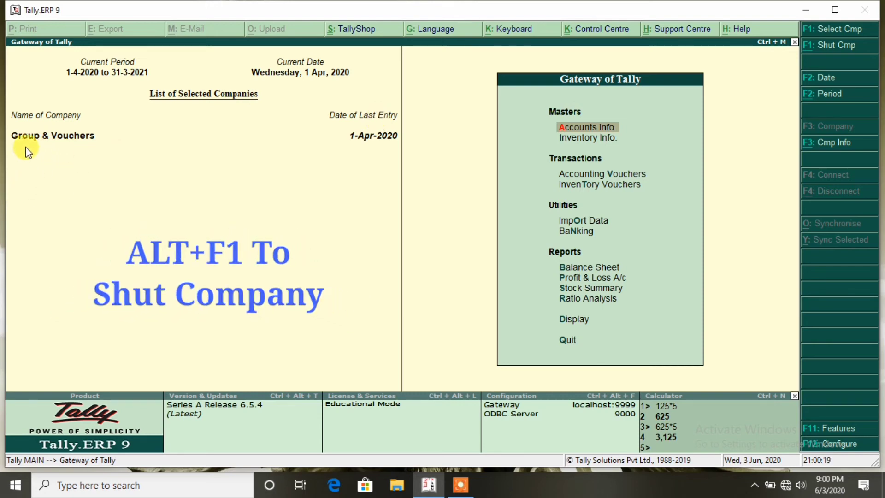
# Step: Shut the Group & Vouchers company and select it again from the list of companies
pyautogui.hotkey('alt', 'F1')
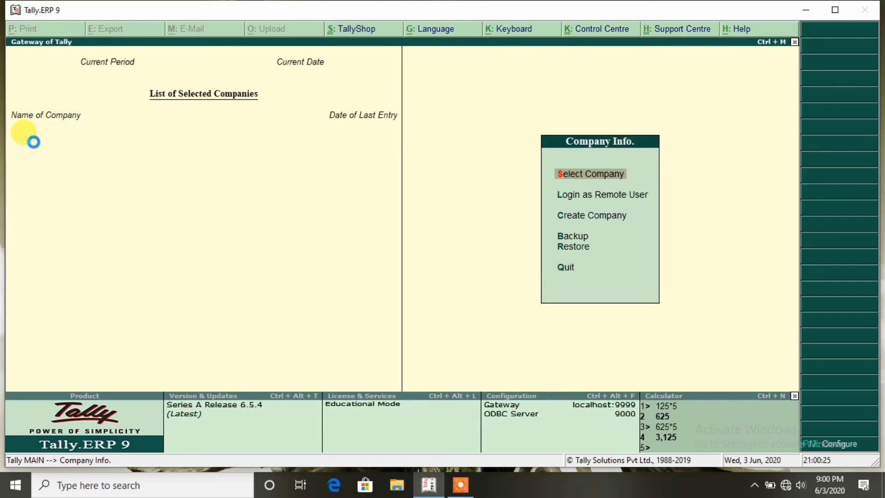
pyautogui.press('Return')
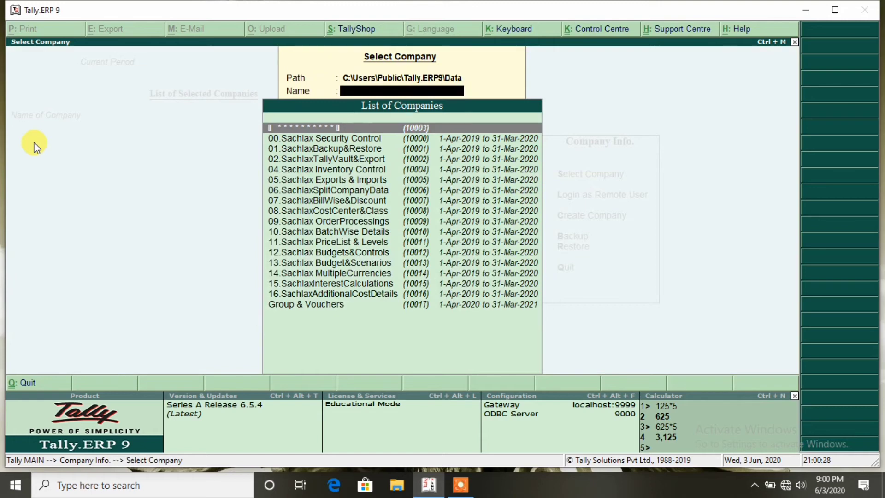
pyautogui.press('Down')
pyautogui.press('Down')
pyautogui.press('Down')
pyautogui.press('Down')
pyautogui.press('Down')
pyautogui.press('Down')
pyautogui.press('Down')
pyautogui.press('Down')
pyautogui.press('Down')
pyautogui.press('Down')
pyautogui.press('Down')
pyautogui.press('Down')
pyautogui.press('Down')
pyautogui.press('Down')
pyautogui.press('Down')
pyautogui.press('Down')
pyautogui.press('Down')
pyautogui.press('Return')
# Step: Open the Balance Sheet report from the Gateway of Tally, expand it to the detailed view and condense it again
pyautogui.press('Down')
pyautogui.press('Down')
pyautogui.press('Down')
pyautogui.press('Down')
pyautogui.press('Down')
pyautogui.press('Down')
pyautogui.press('Down')
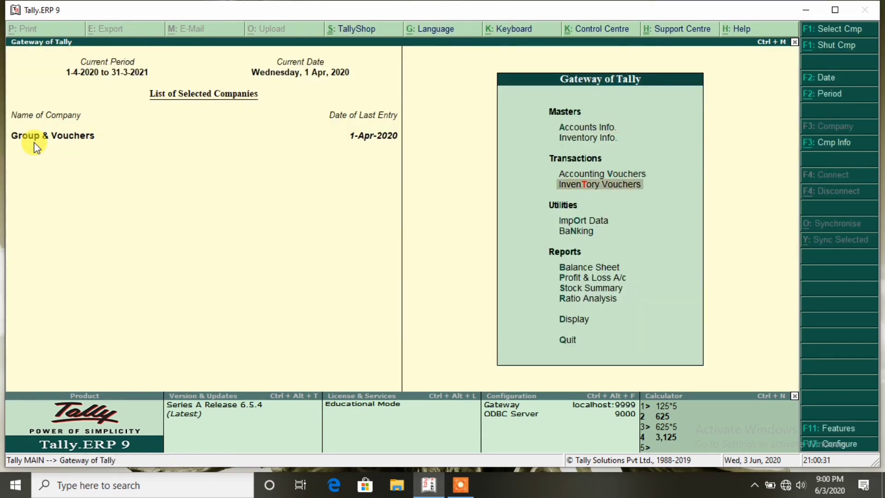
pyautogui.press('Up')
pyautogui.press('Down')
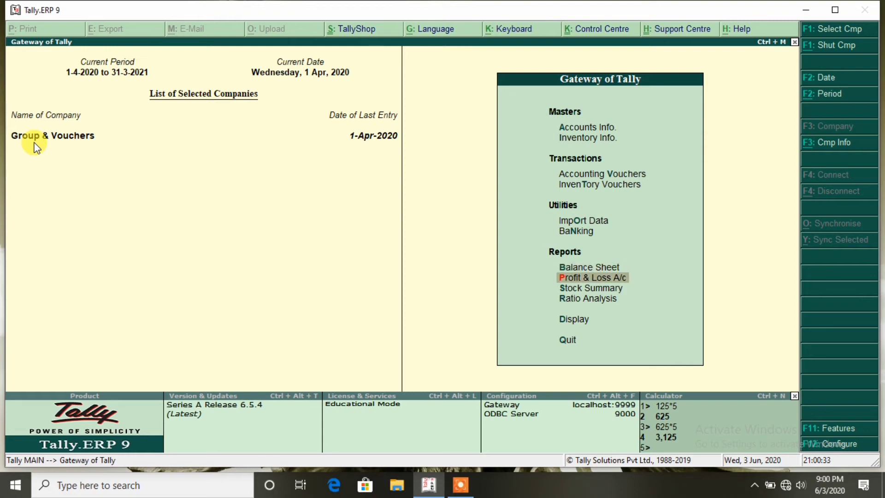
pyautogui.press('Up')
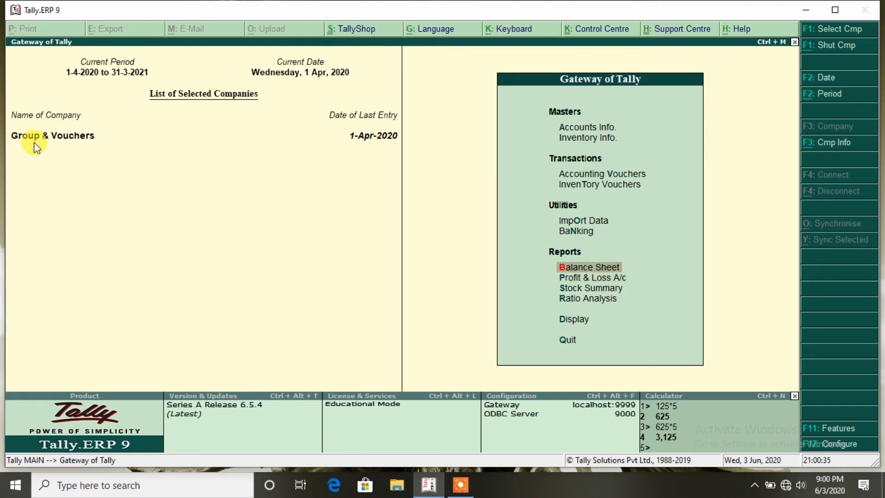
pyautogui.press('Return')
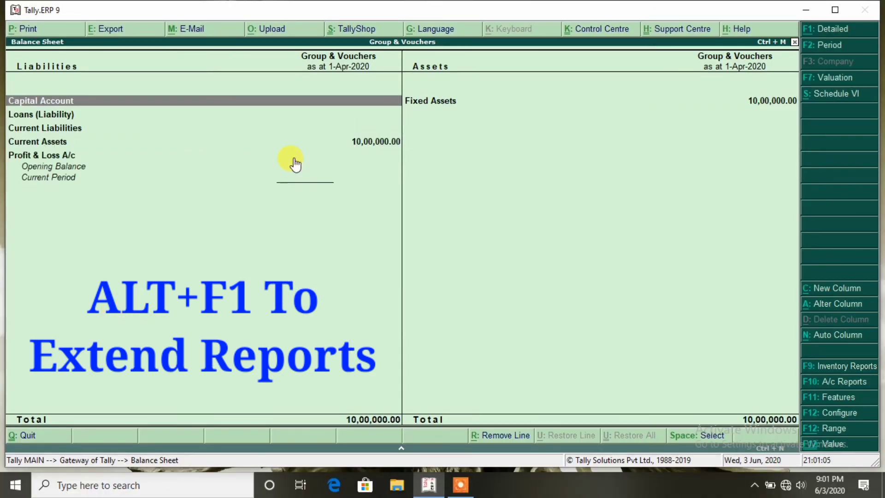
pyautogui.hotkey('alt', 'F1')
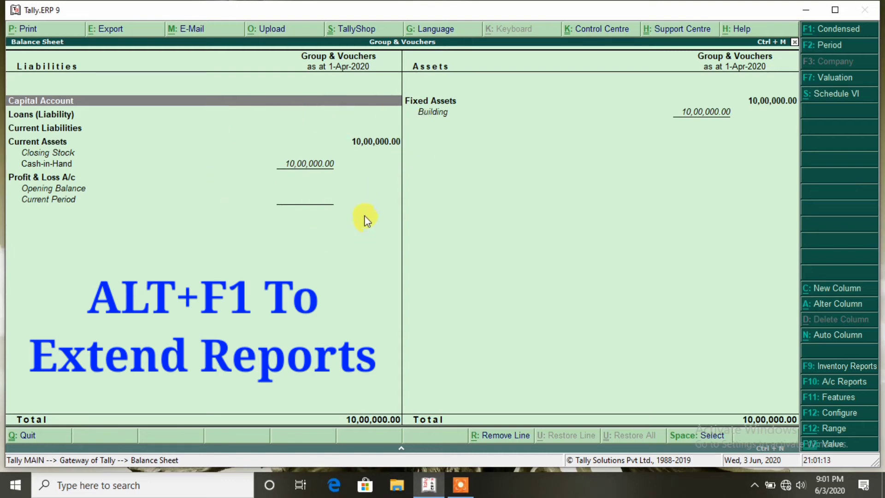
pyautogui.hotkey('alt', 'F1')
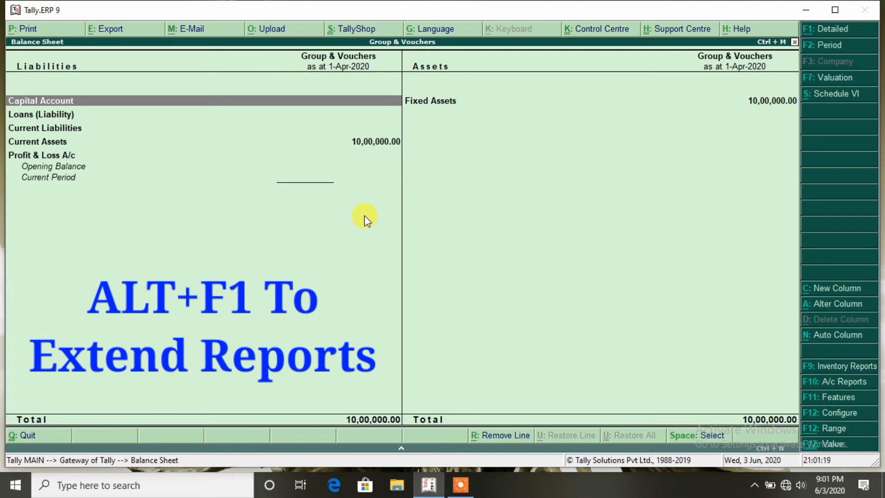
# Step: Switch the Balance Sheet repeatedly between detailed and condensed views, finish condensed, and return to the Gateway of Tally
pyautogui.click(345, 159)
pyautogui.hotkey('alt', 'F1')
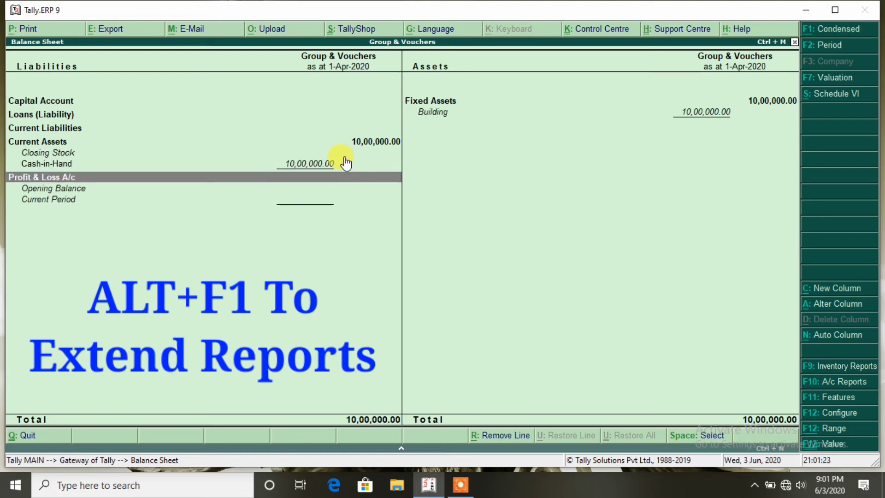
pyautogui.click(344, 157)
pyautogui.hotkey('alt', 'F1')
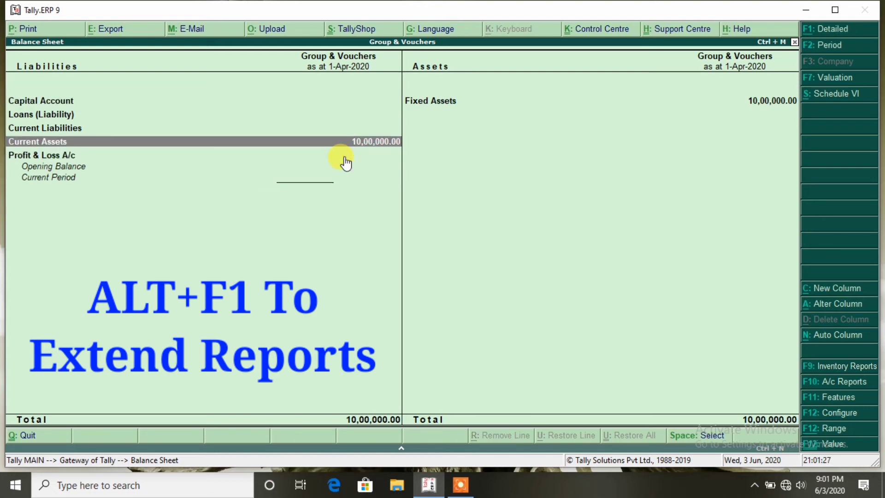
pyautogui.hotkey('alt', 'F1')
pyautogui.click(344, 157)
pyautogui.hotkey('alt', 'F1')
pyautogui.hotkey('alt', 'F1')
pyautogui.press('Down')
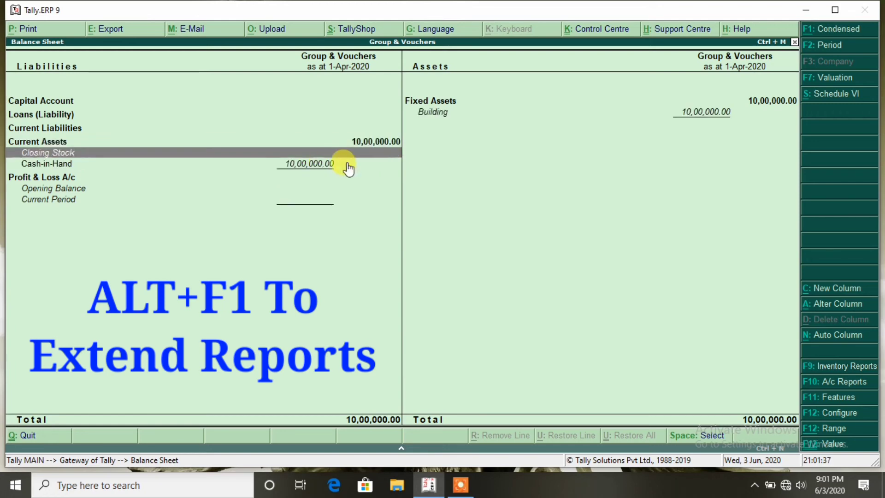
pyautogui.hotkey('alt', 'F1')
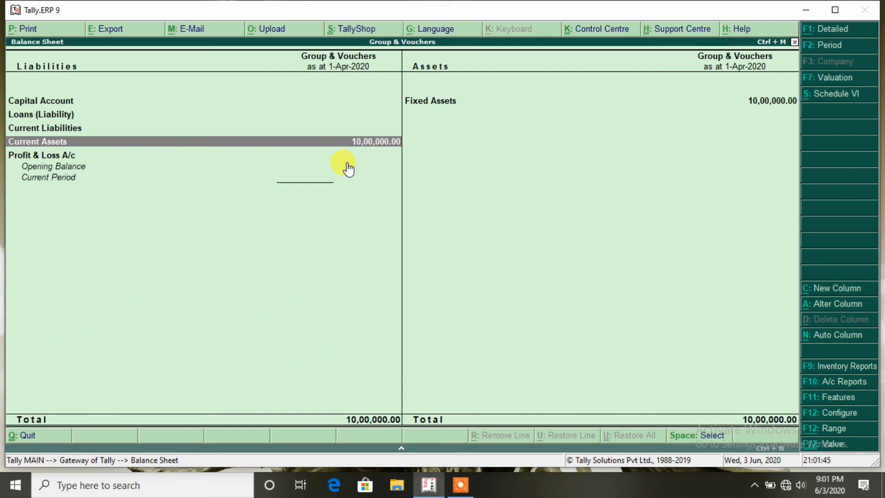
pyautogui.press('Escape')
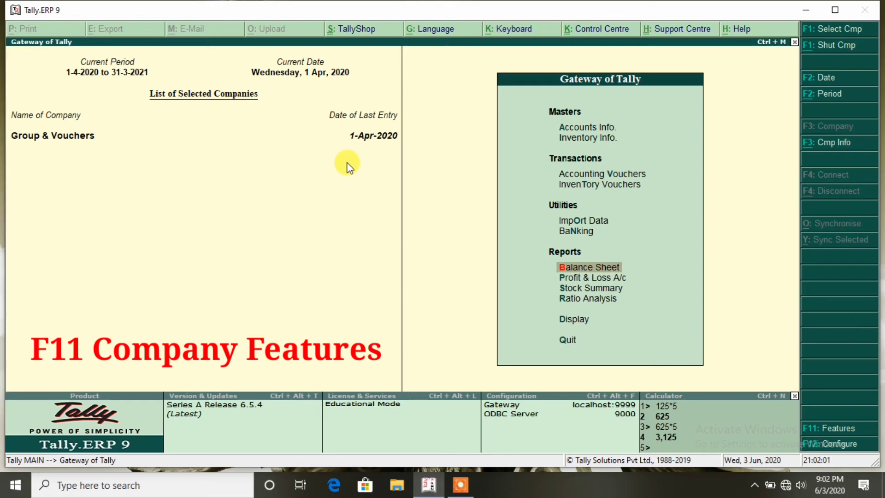
# Step: Open the company's Accounting Features, view the settings, and return to the Gateway of Tally without changing anything
pyautogui.press('F11')
pyautogui.press('Return')
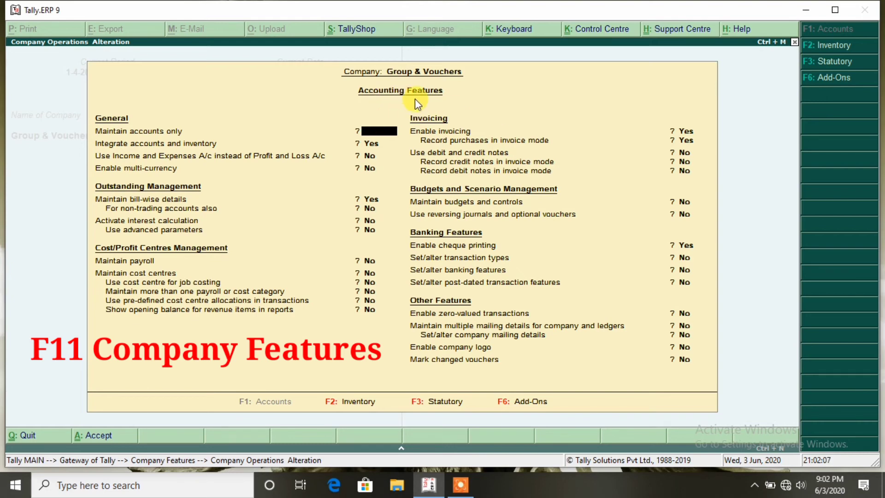
pyautogui.press('Escape')
pyautogui.press('Return')
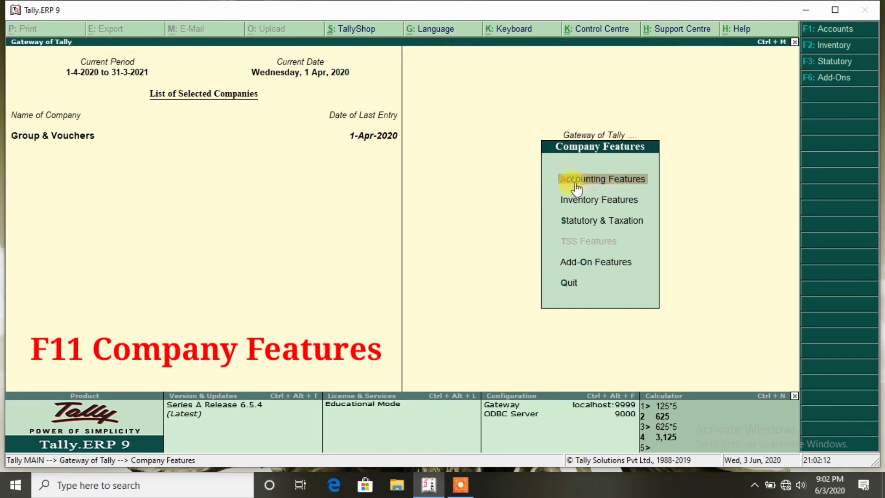
pyautogui.press('Escape')
pyautogui.press('Escape')
pyautogui.press('Escape')
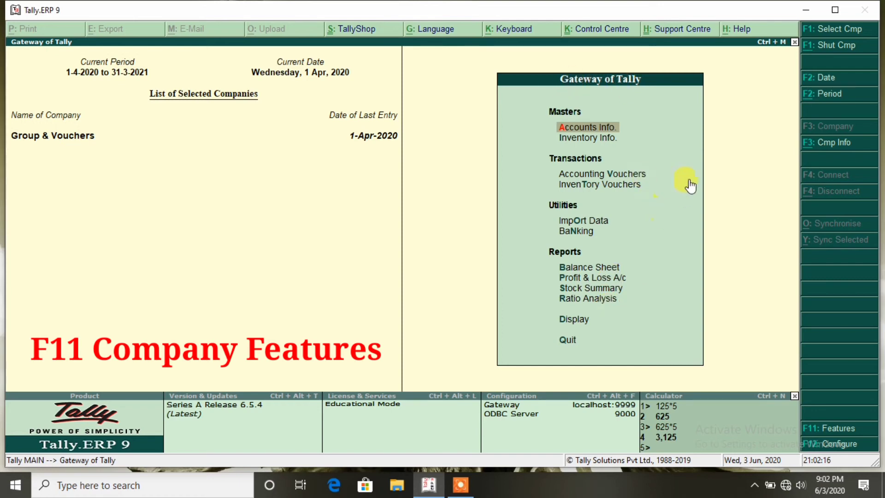
# Step: Review the Company Features options and the Accounting Features form in a maximized window, and back out to the Gateway of Tally
pyautogui.press('F11')
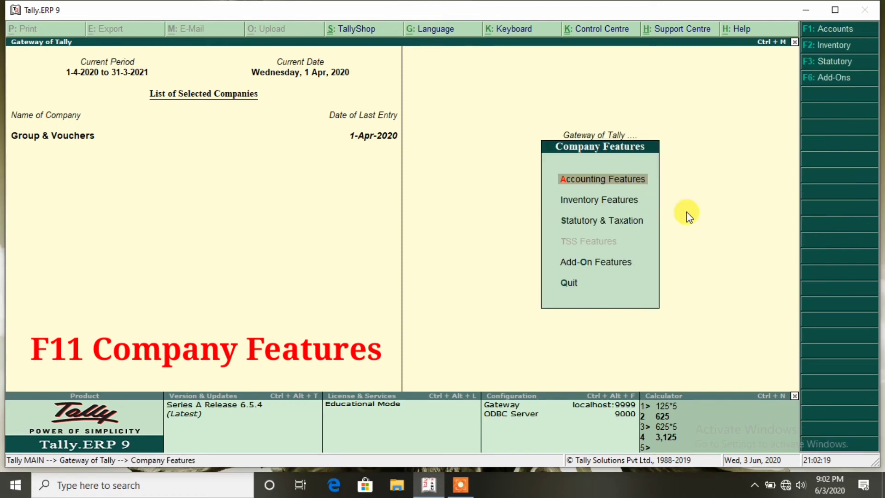
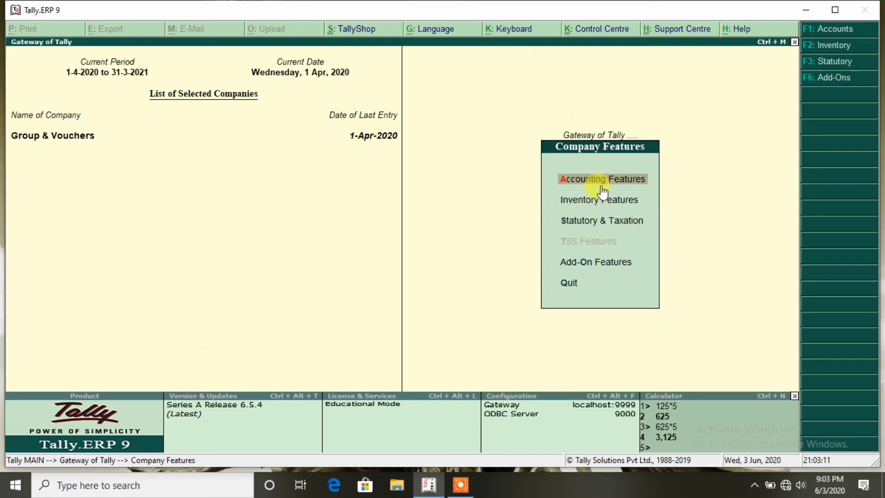
pyautogui.press('Escape')
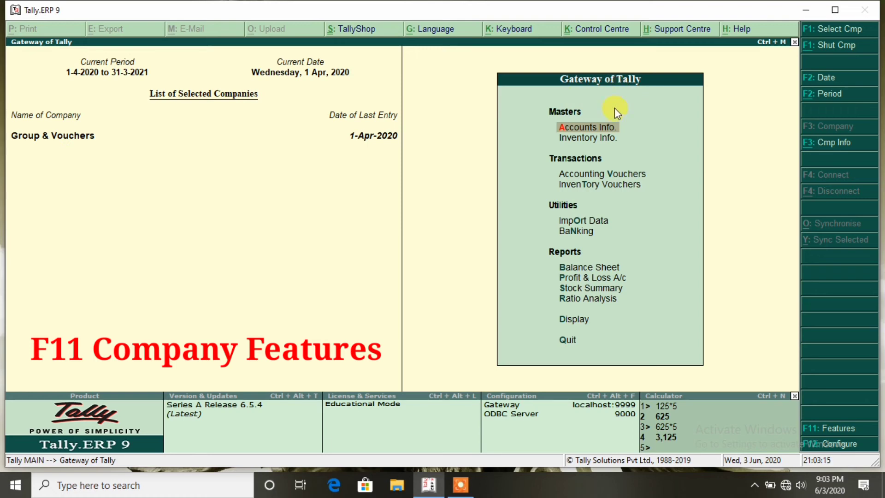
pyautogui.press('F11')
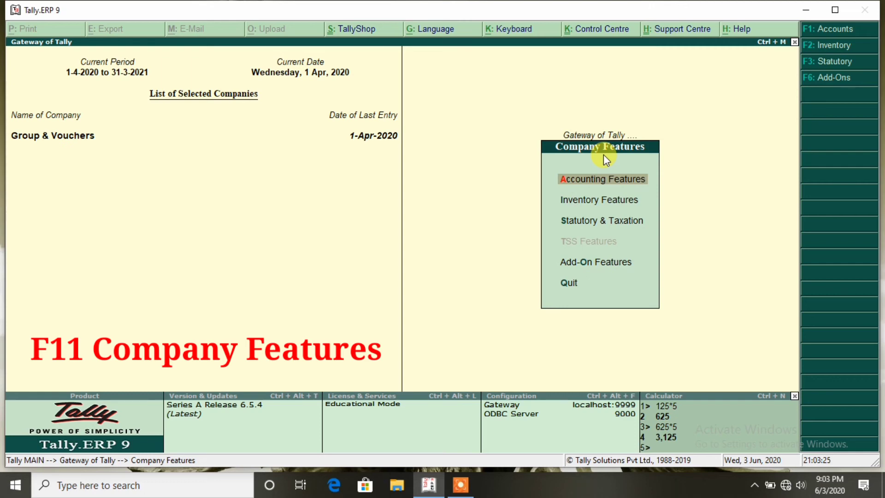
pyautogui.press('Return')
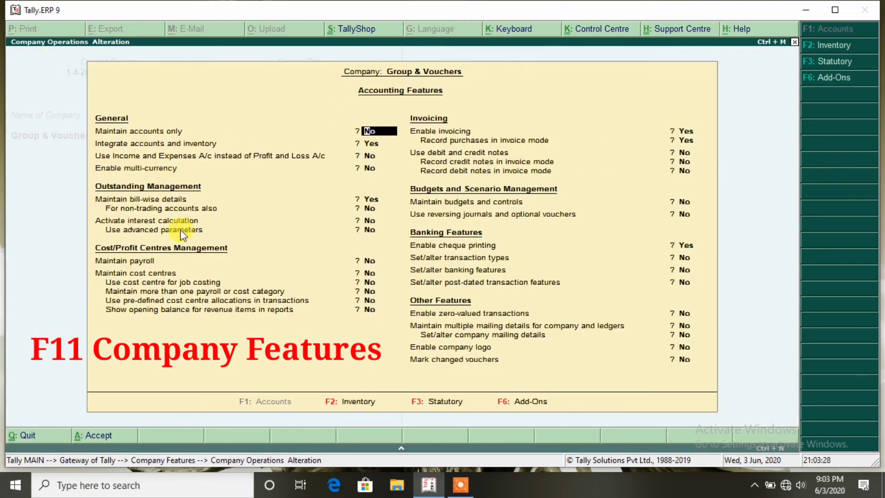
pyautogui.click(834, 10)
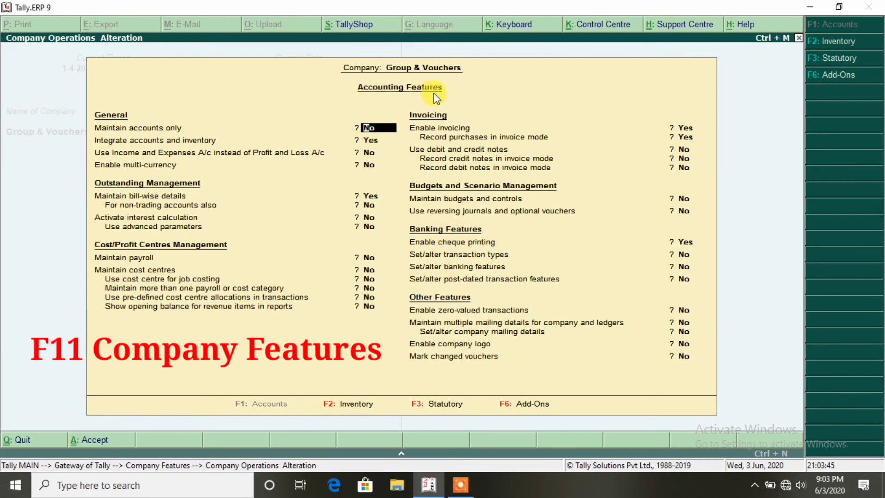
pyautogui.press('Escape')
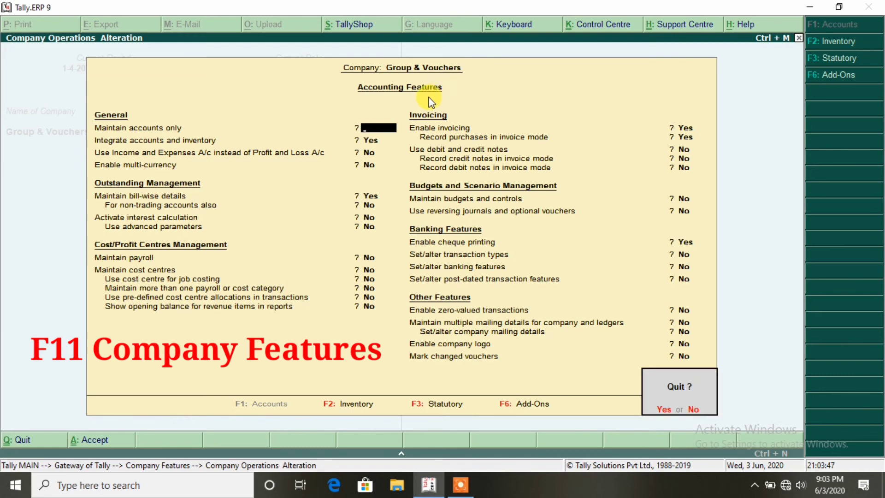
pyautogui.press('Return')
pyautogui.press('Escape')
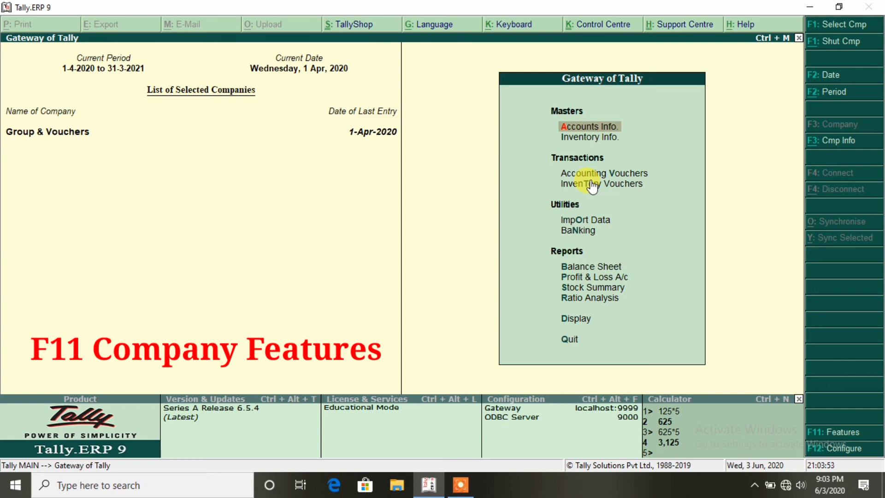
# Step: Bring up the Accounting Features of Group & Vouchers again and quit the form without saving
pyautogui.press('F11')
pyautogui.press('Return')
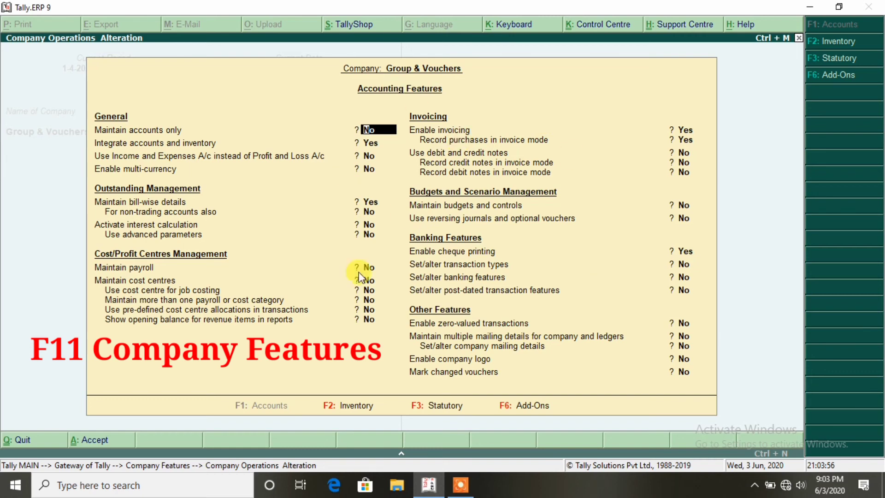
pyautogui.press('Escape')
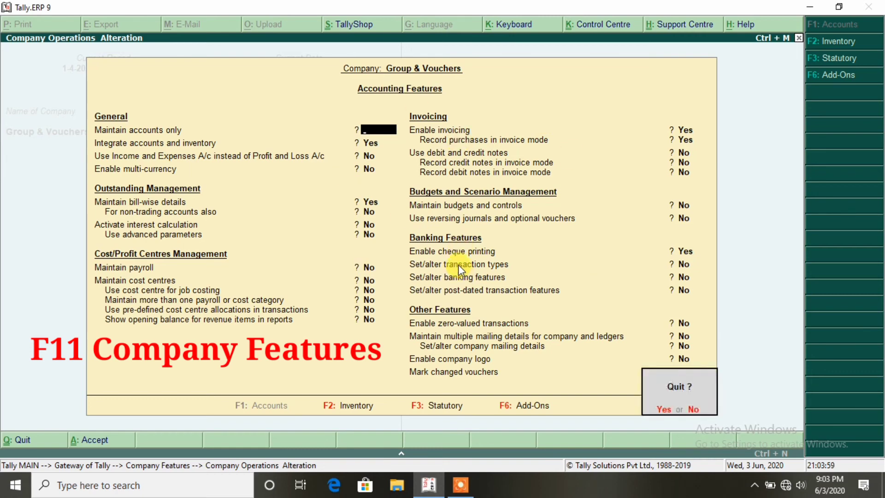
pyautogui.press('y')
pyautogui.press('Escape')
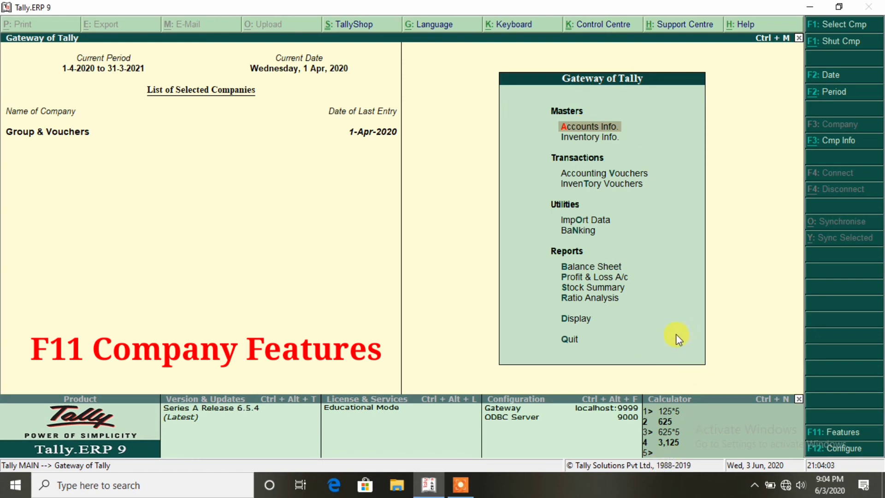
# Step: Open Accounting Features once more, quit the form, and go back one level at a time to the Gateway of Tally
pyautogui.press('F11')
pyautogui.press('Return')
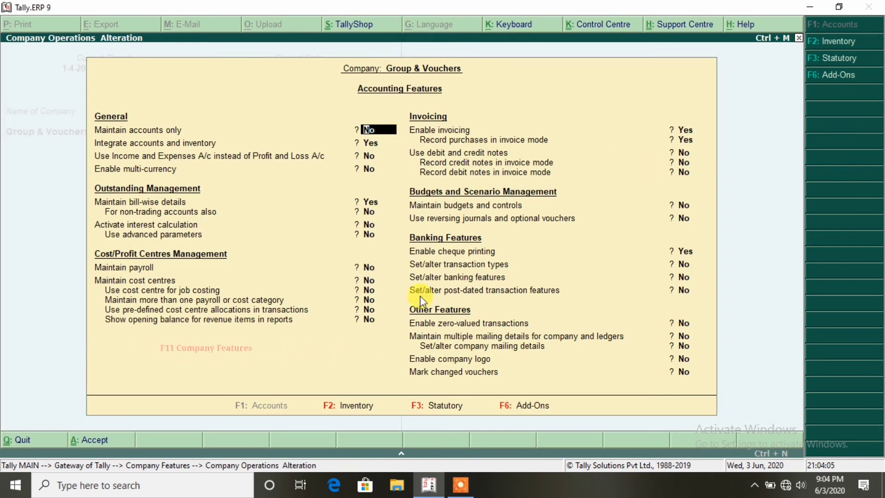
pyautogui.press('BackSpace')
pyautogui.press('BackSpace')
pyautogui.press('Escape')
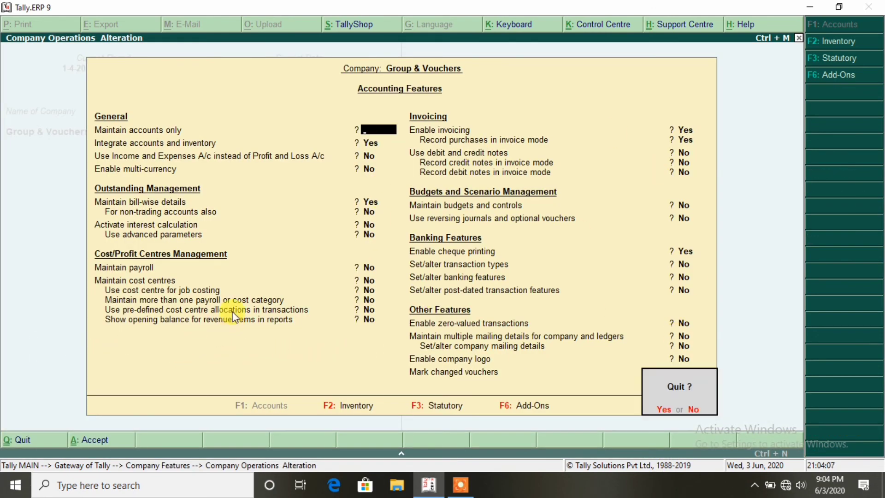
pyautogui.press('Return')
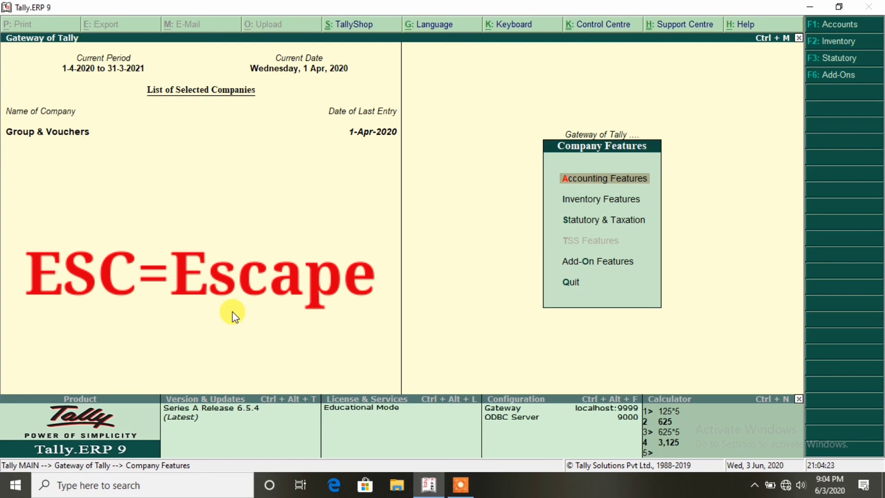
pyautogui.press('Escape')
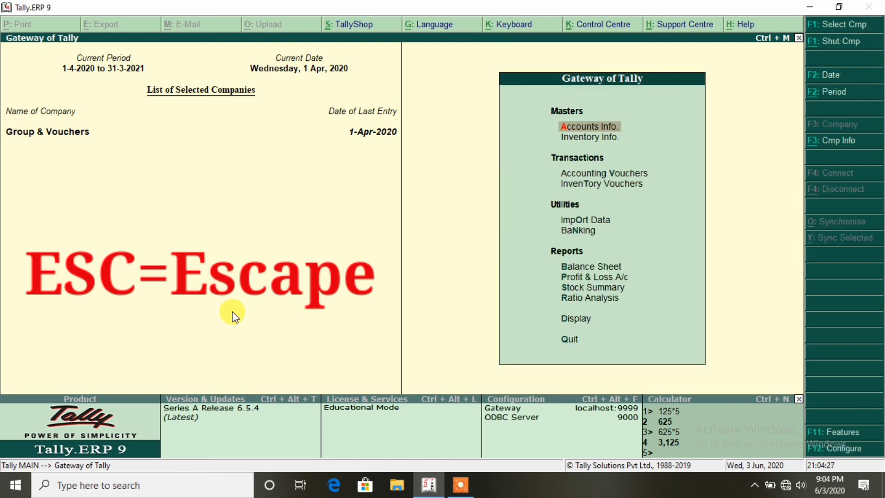
pyautogui.press('F11')
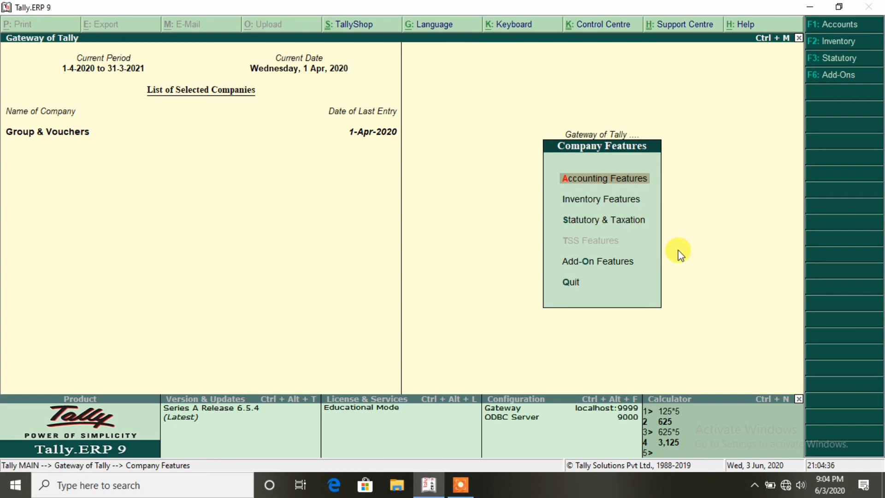
pyautogui.press('Escape')
pyautogui.press('Escape')
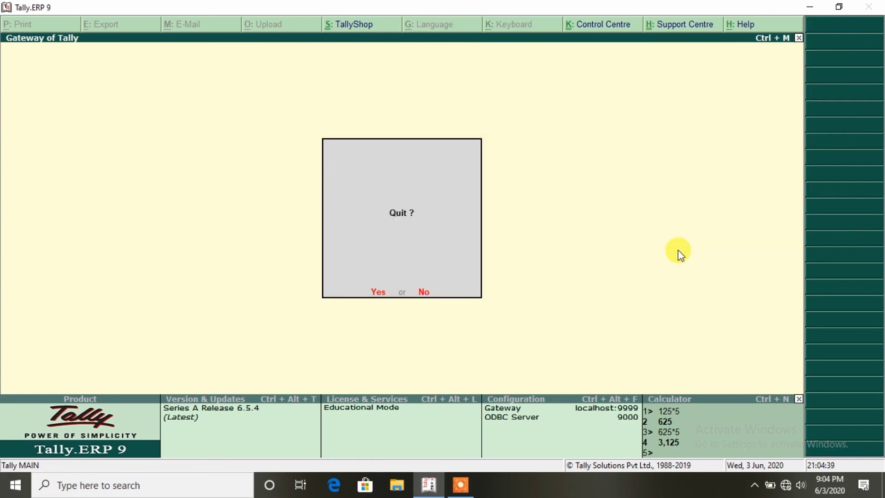
pyautogui.press('n')
# Step: Open the Accounting Features form of Group & Vouchers from the Gateway of Tally and leave it unchanged
pyautogui.press('F11')
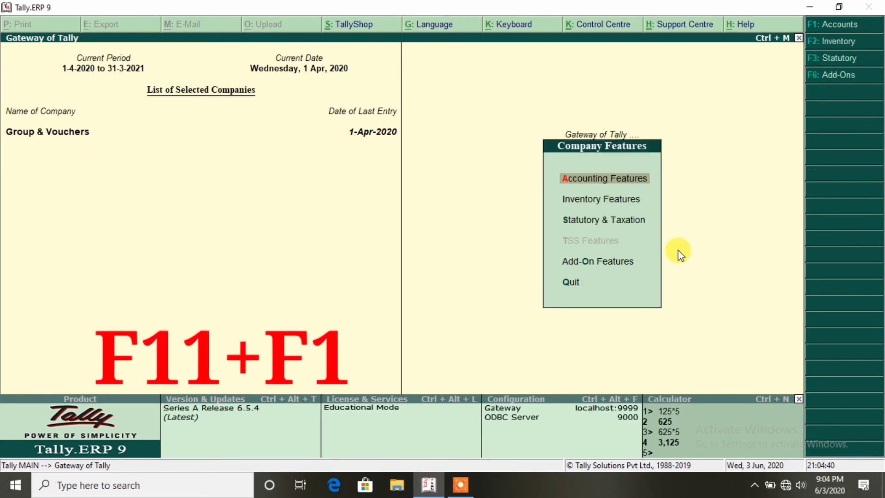
pyautogui.press('F1')
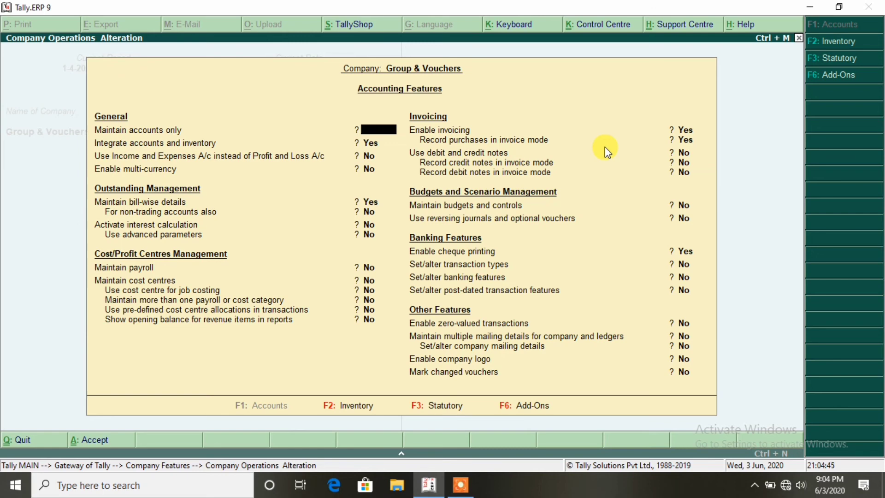
pyautogui.press('Escape')
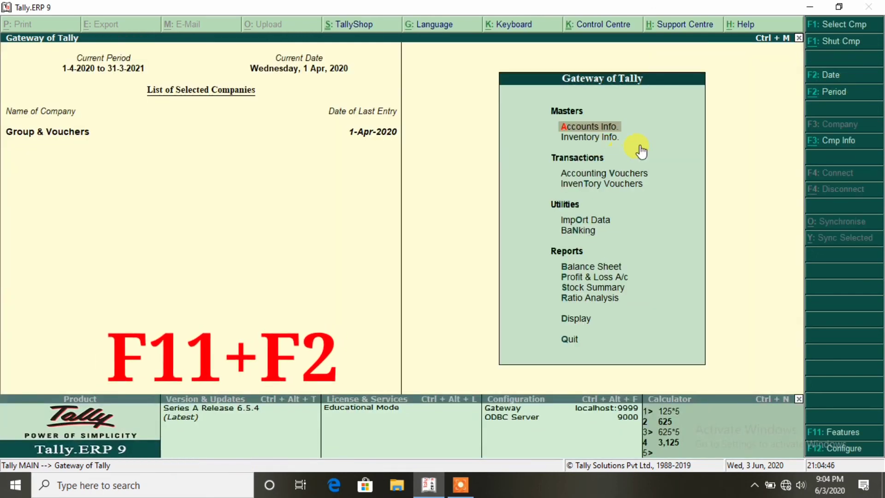
# Step: View the company's Inventory Features form and return to the Gateway of Tally without changing anything
pyautogui.press('F11')
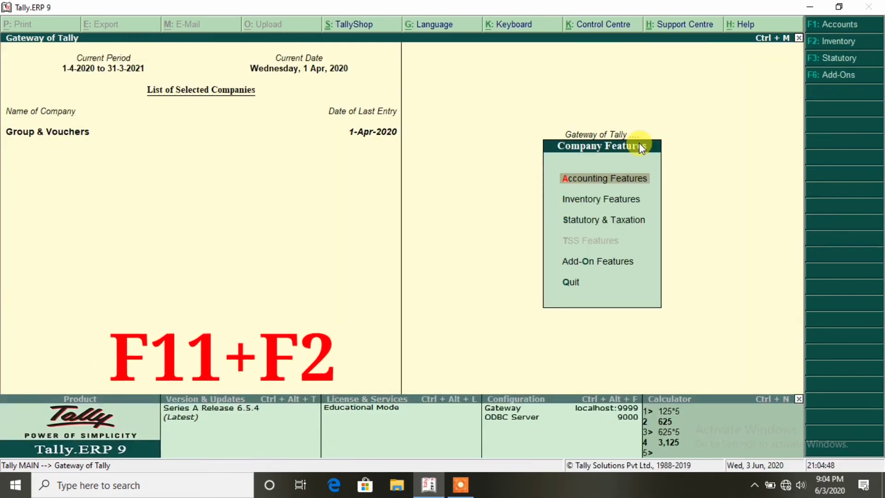
pyautogui.press('F2')
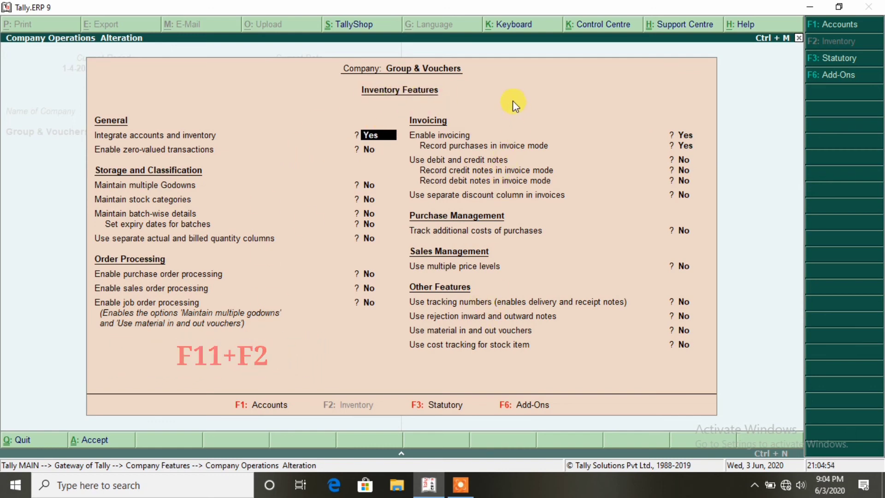
pyautogui.press('Escape')
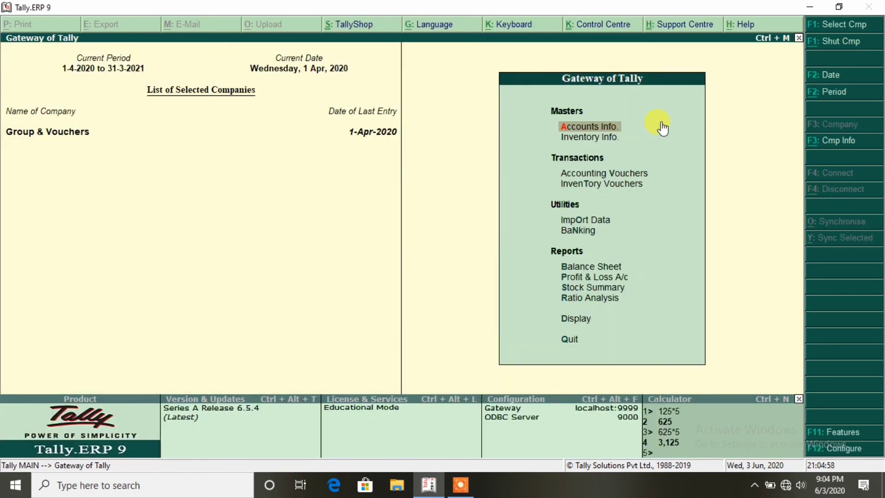
# Step: View the company's Statutory and Taxation features, quit the form without saving, and go back to the Gateway of Tally
pyautogui.press('F11')
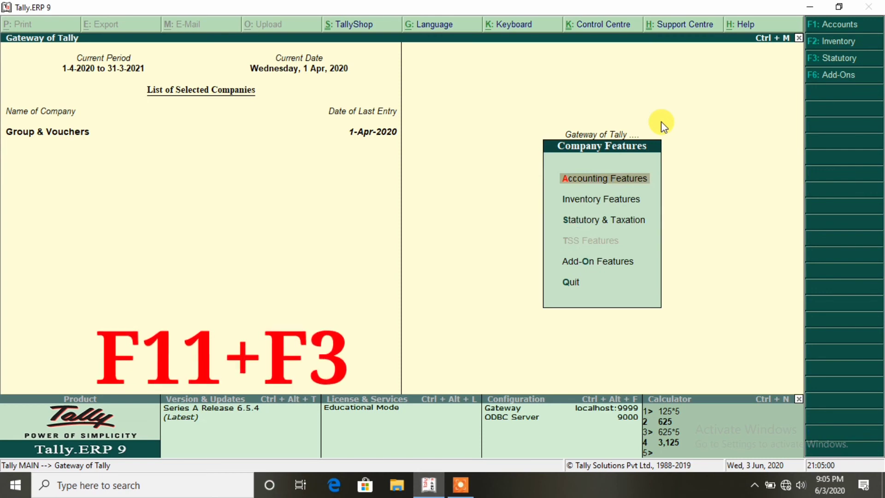
pyautogui.press('F3')
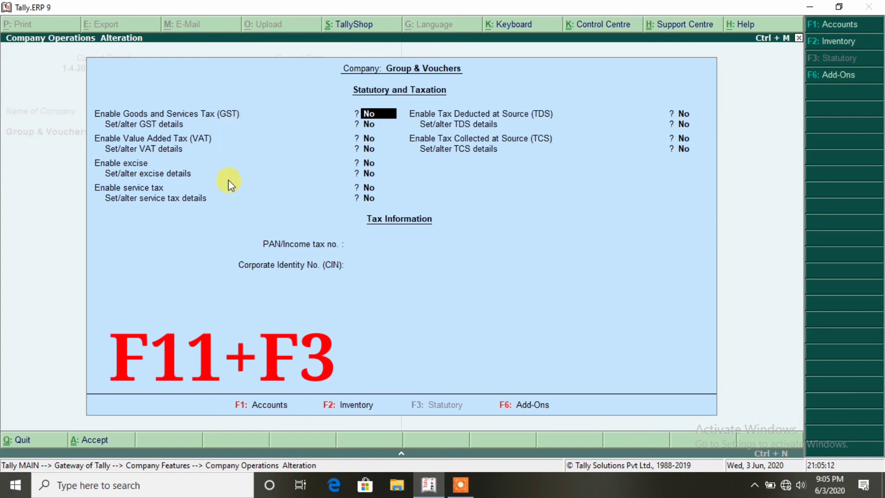
pyautogui.press('Escape')
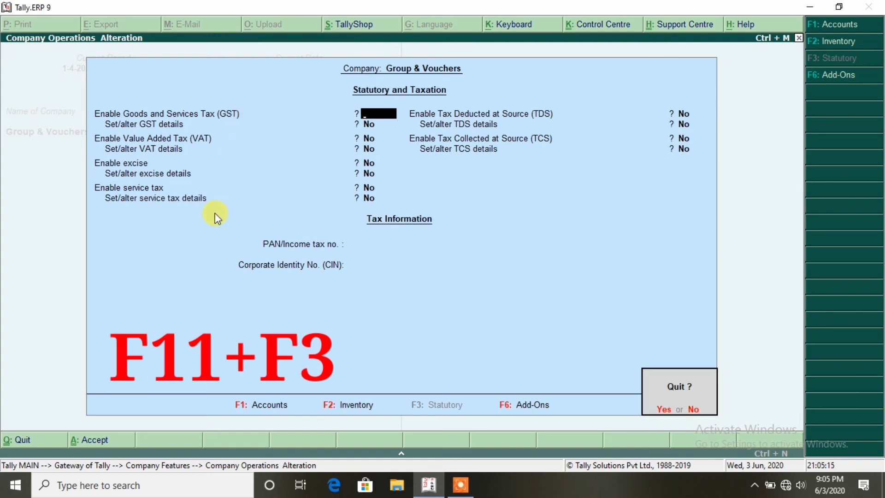
pyautogui.press('Return')
pyautogui.press('Escape')
pyautogui.press('Escape')
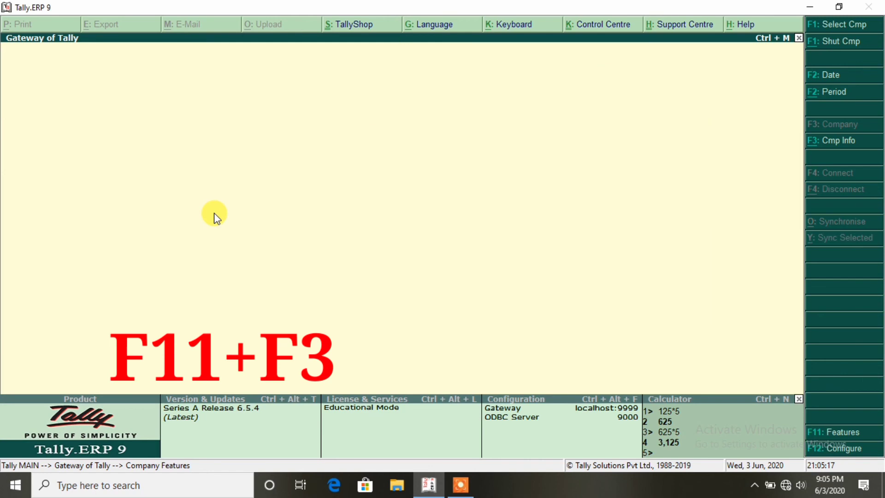
pyautogui.press('Escape')
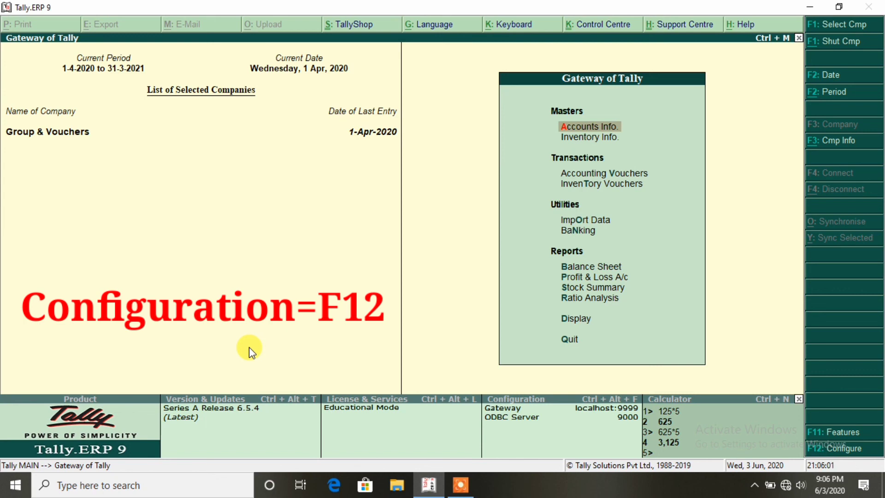
# Step: Start a payment voucher in Accounting Vouchers and bring up the voucher configuration
pyautogui.press('Down')
pyautogui.press('Down')
pyautogui.press('Down')
pyautogui.press('Up')
pyautogui.press('Return')
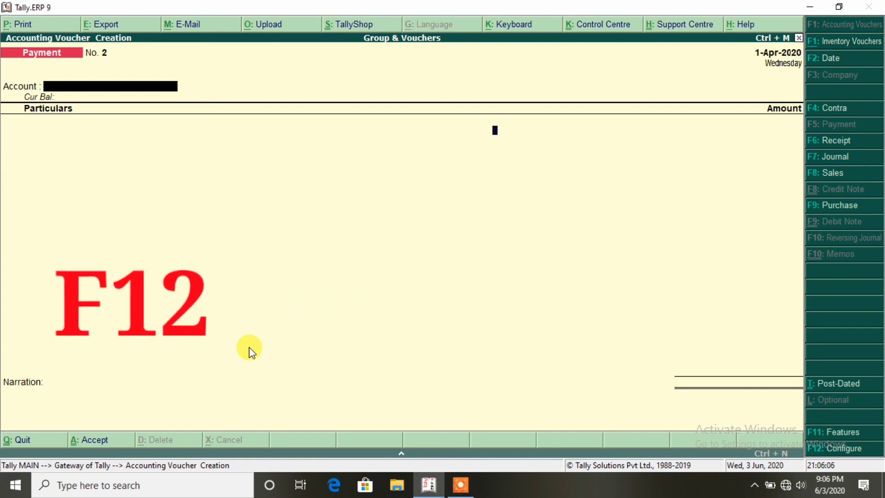
pyautogui.press('F12')
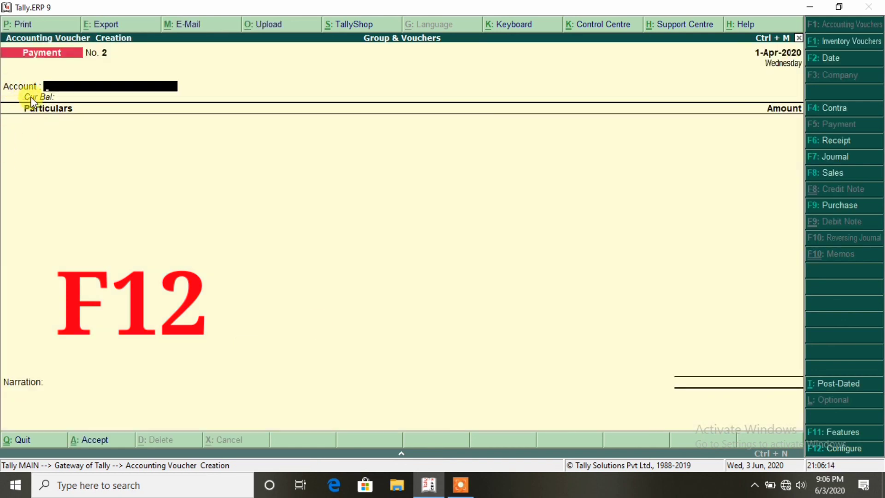
pyautogui.press('Return')
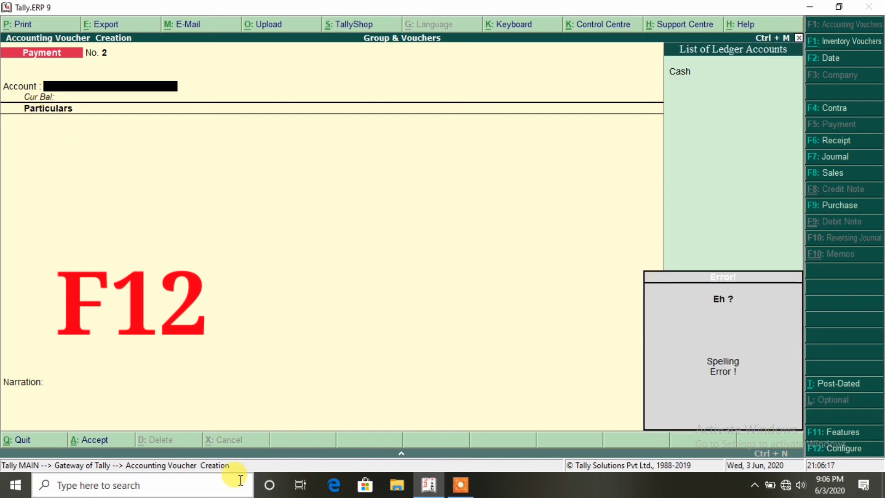
pyautogui.press('Return')
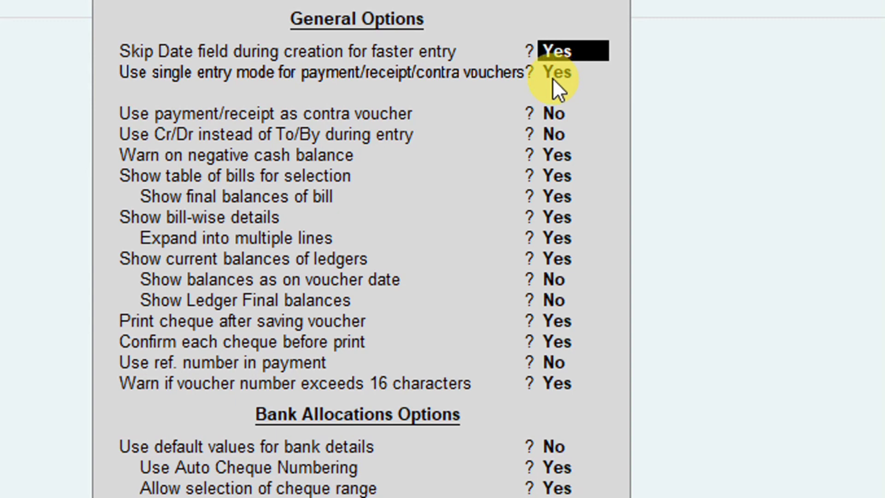
# Step: Set single entry mode for payment/receipt/contra vouchers to No and Cr/Dr instead of To/By to Yes, and save the configuration
pyautogui.click(549, 78)
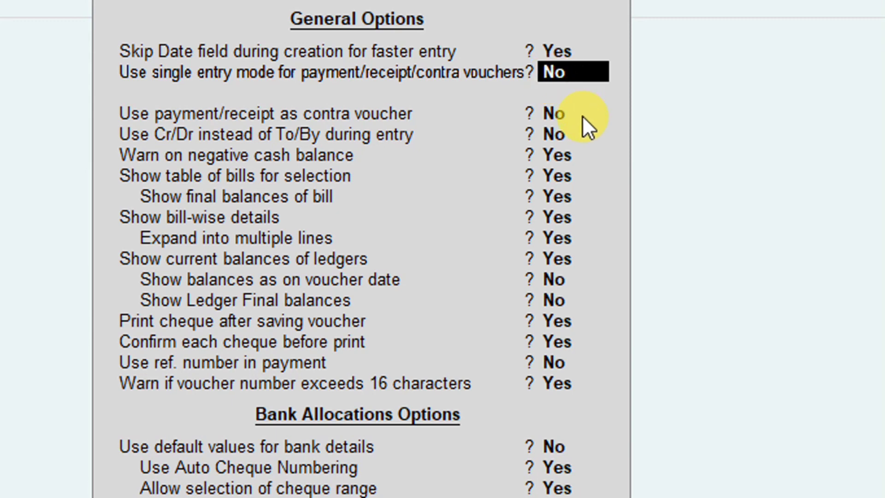
pyautogui.press('Return')
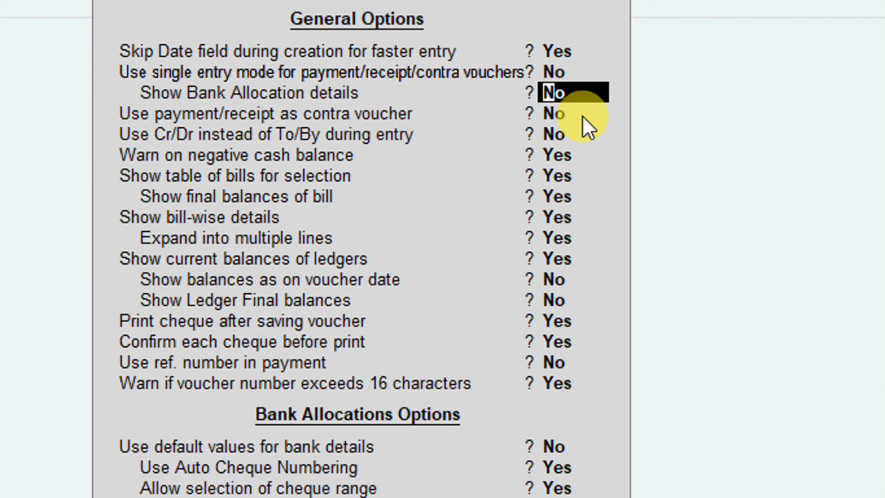
pyautogui.press('Return')
pyautogui.press('Return')
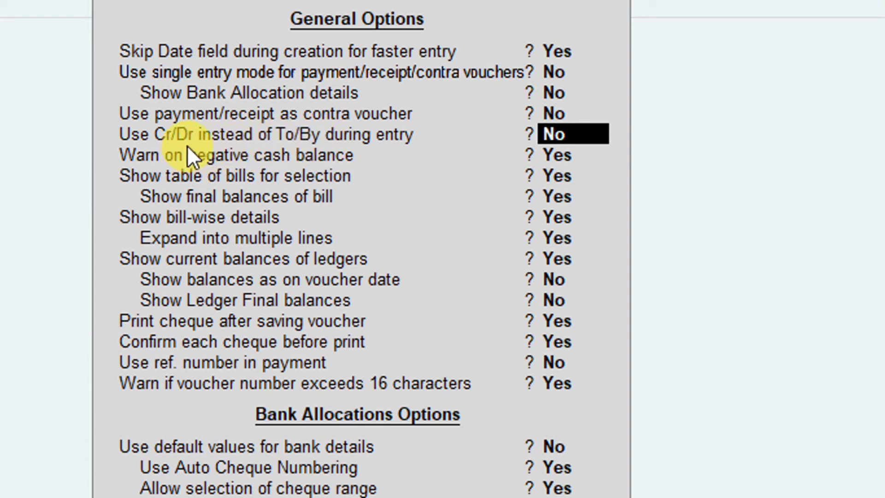
pyautogui.write('yes')
pyautogui.press('Return')
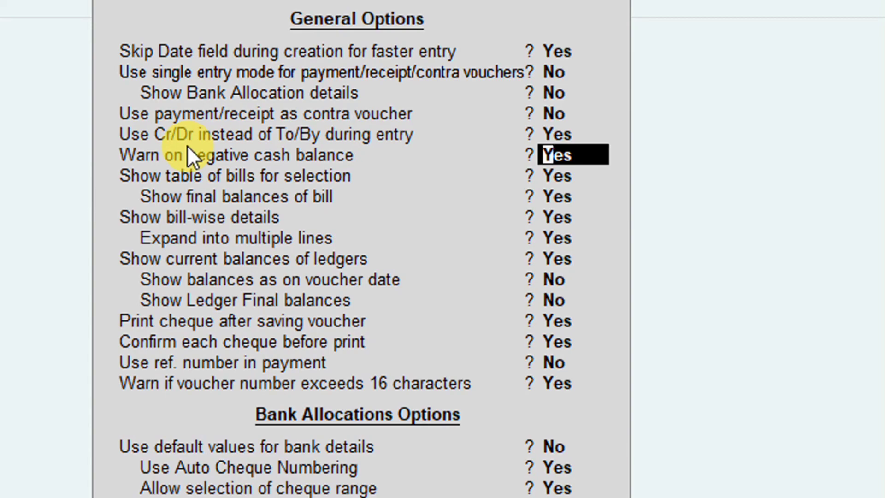
pyautogui.hotkey('ctrl', 'a')
pyautogui.press('Escape')
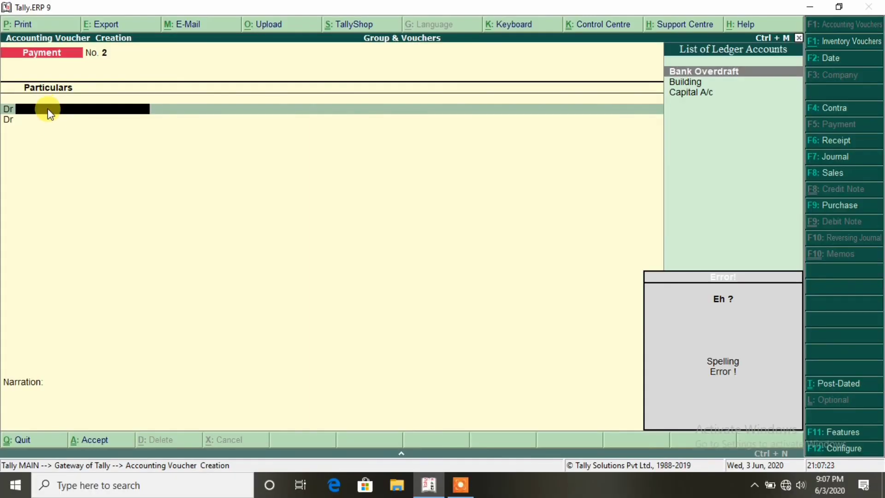
# Step: Debit the Building ledger with 21,00,000 in the payment voucher
pyautogui.press('Down')
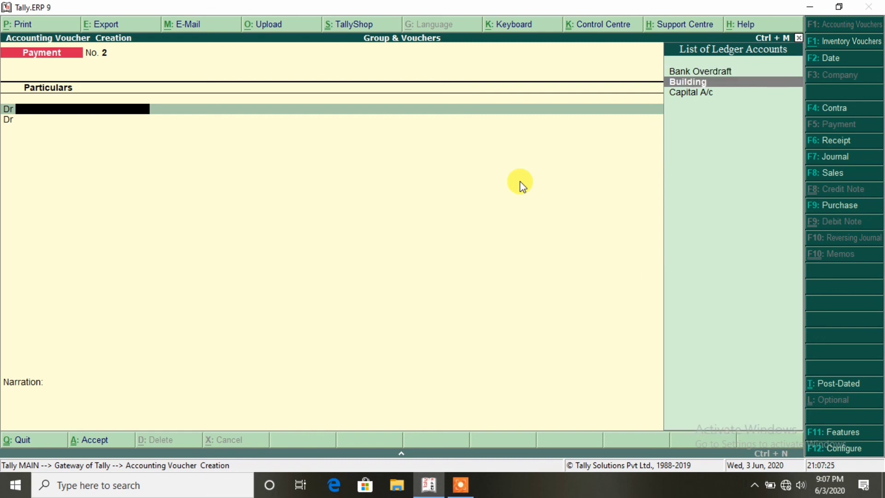
pyautogui.press('Return')
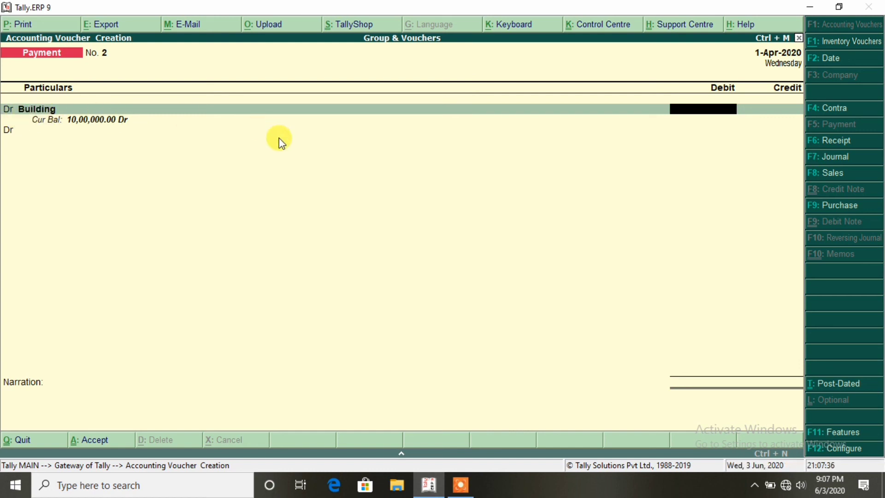
pyautogui.write('21000')
pyautogui.write('000')
pyautogui.press('BackSpace')
pyautogui.press('Return')
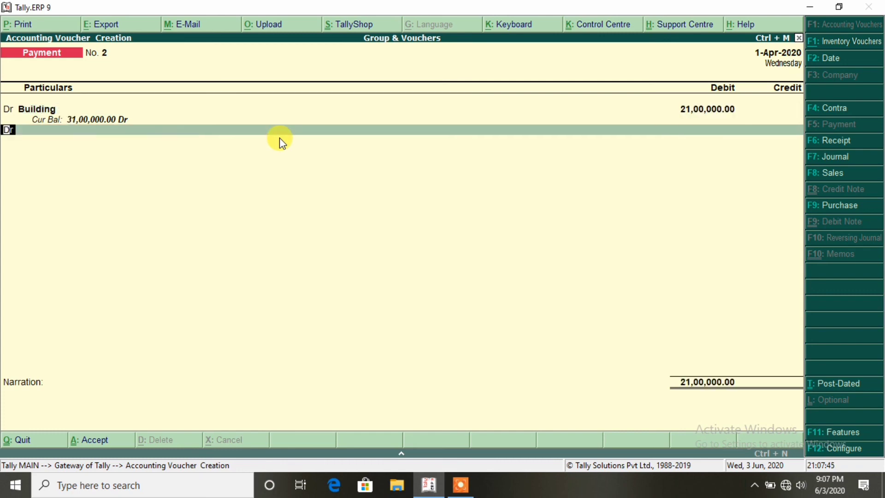
# Step: Change the second entry line to Cr, credit Cash with 21,00,000, and continue past the warning to the narration
pyautogui.press('Return')
pyautogui.press('BackSpace')
pyautogui.write('cr')
pyautogui.press('Return')
pyautogui.press('Return')
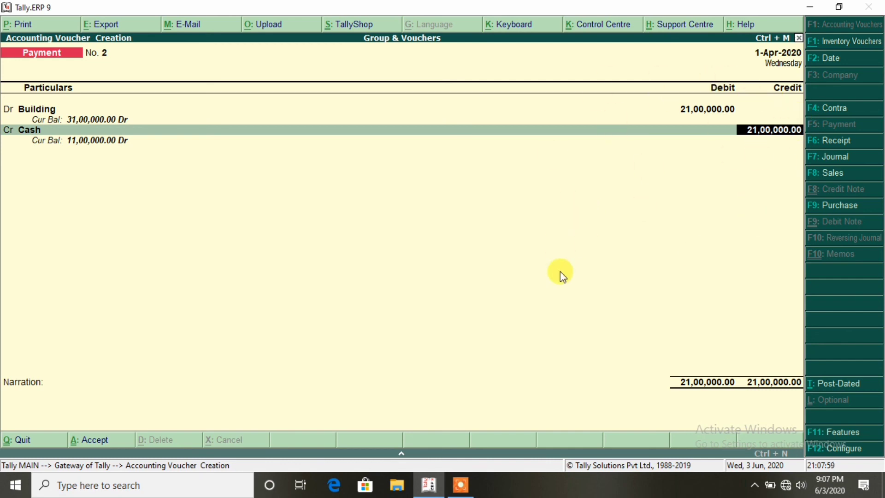
pyautogui.press('Return')
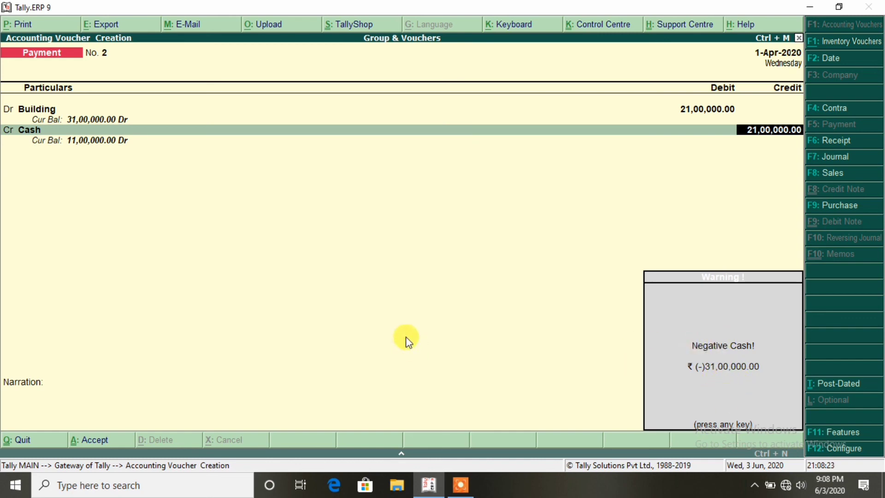
pyautogui.press('Return')
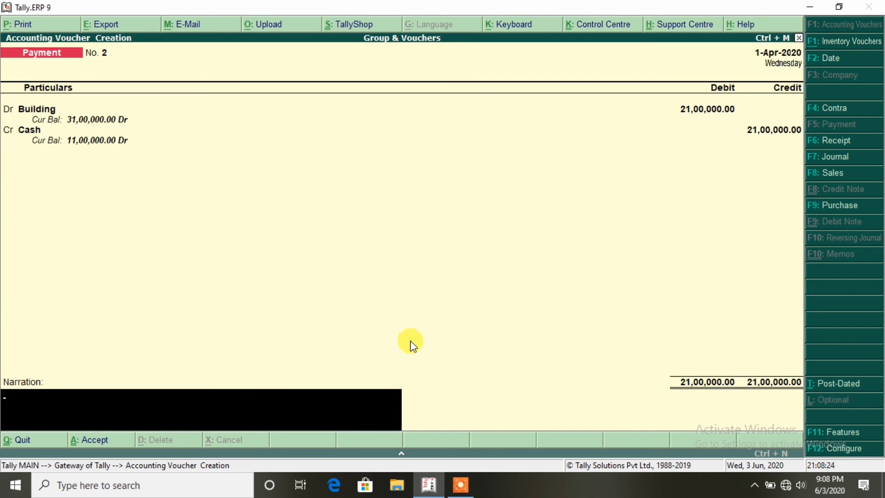